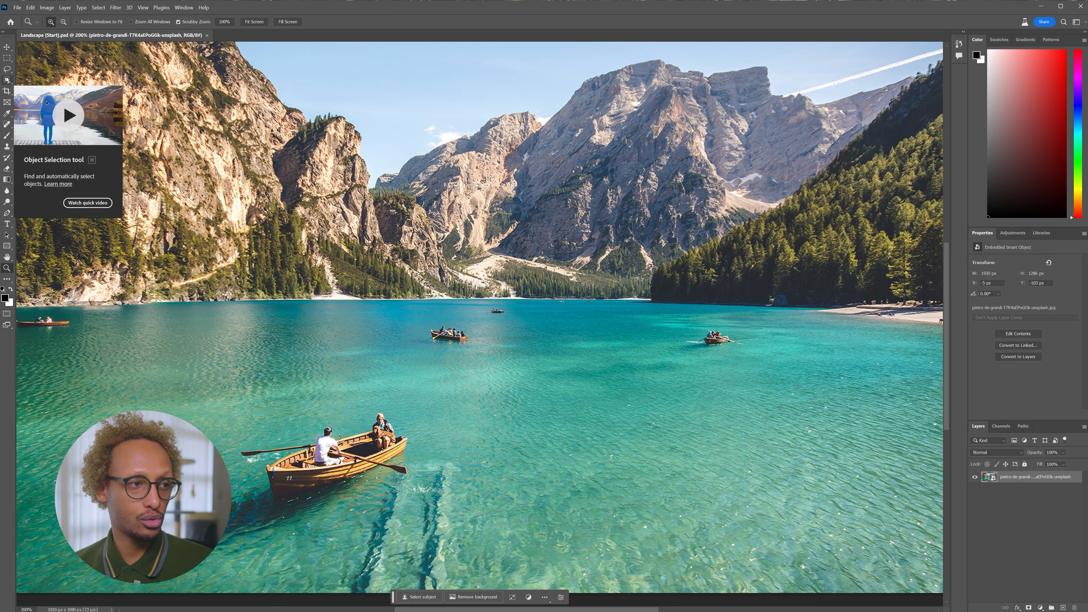
# Step: Select the background boats at the lake's centre, right side and far left together using the Object Selection tool
pyautogui.click(7, 80)
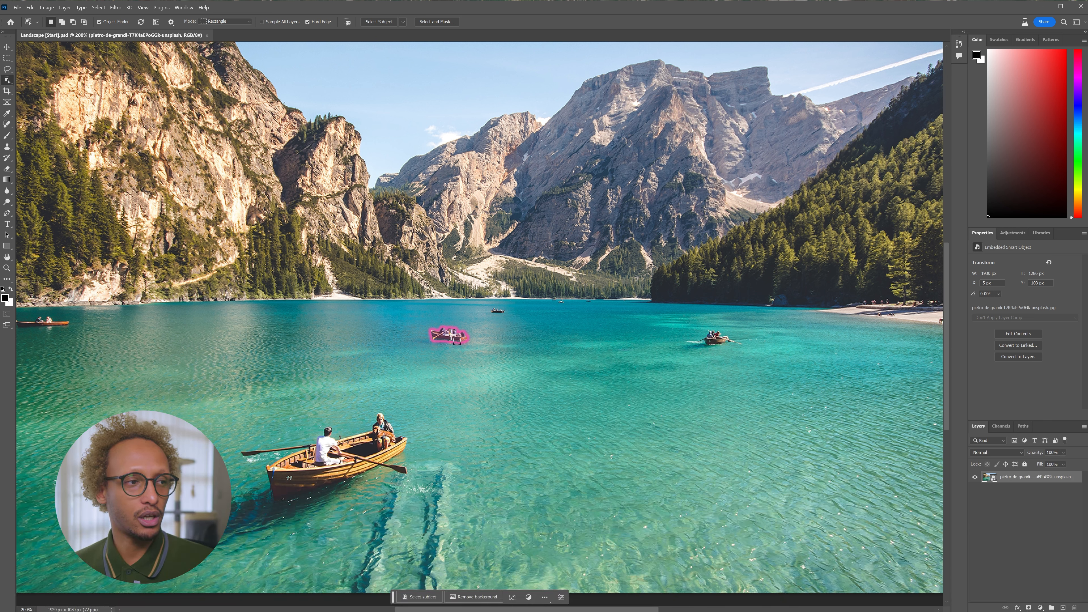
pyautogui.click(450, 334)
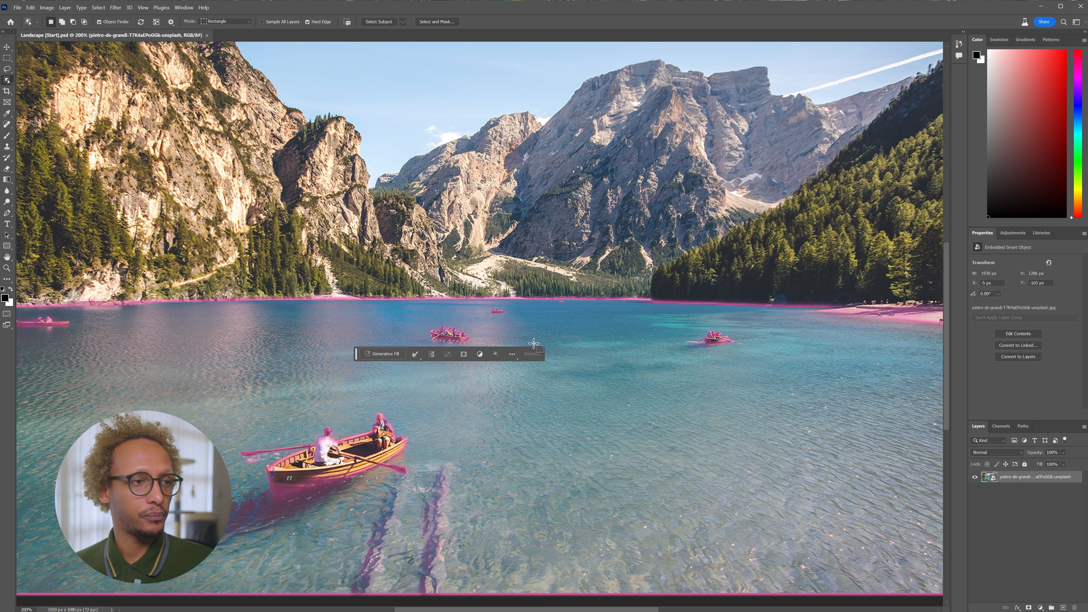
pyautogui.press('shift')
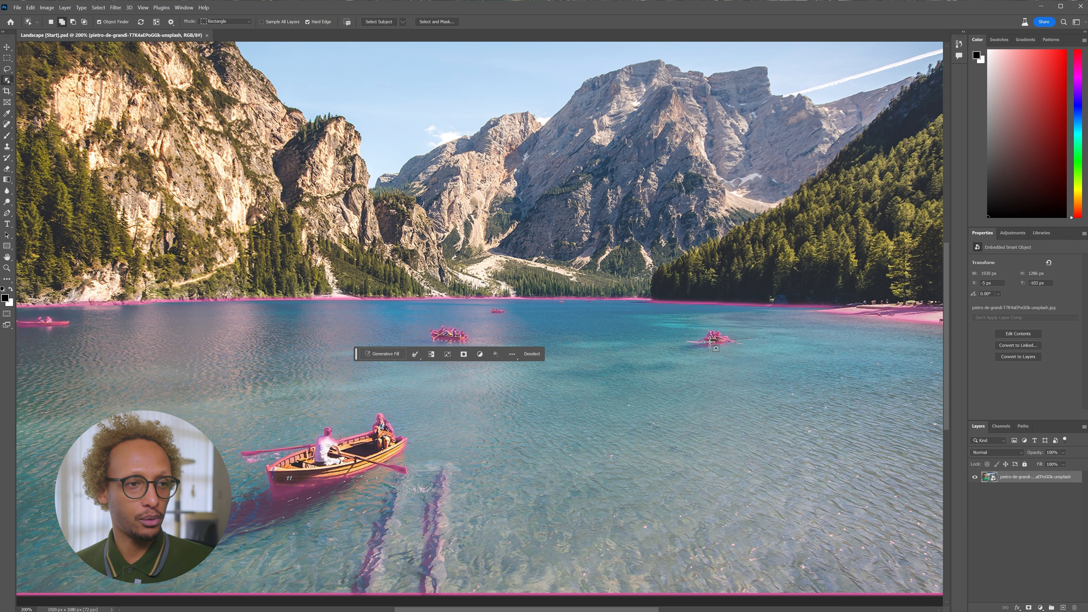
pyautogui.keyDown('shift'); pyautogui.click(712, 341); pyautogui.keyUp('shift')
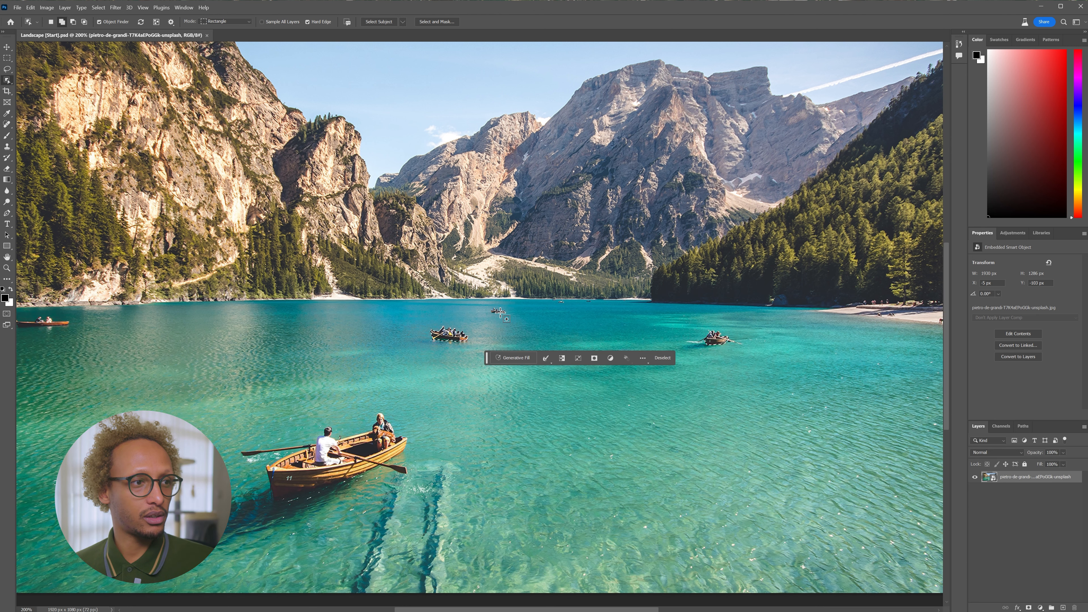
pyautogui.click(38, 324)
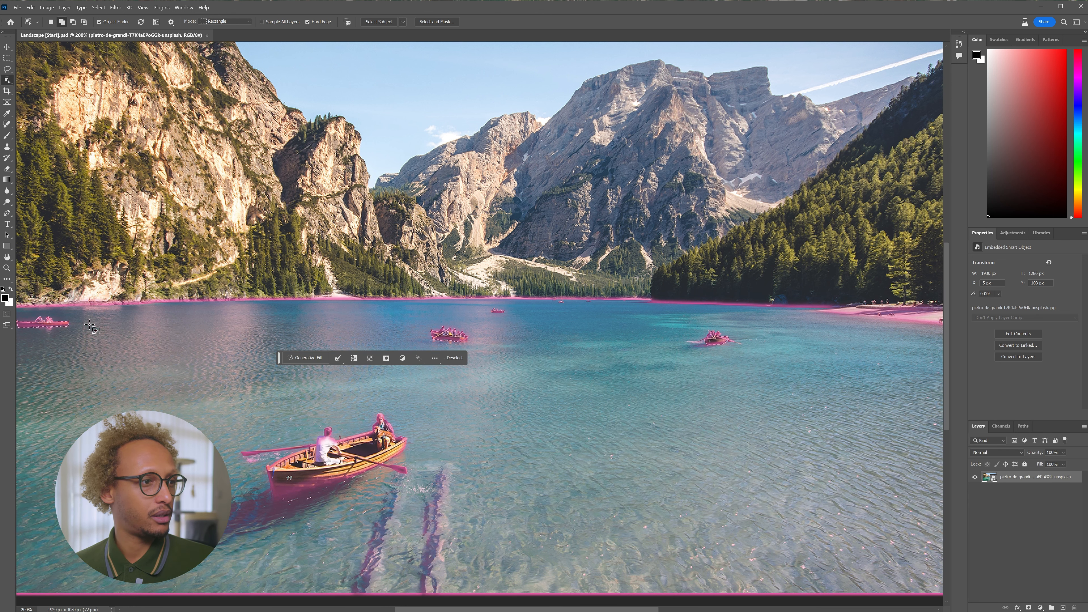
# Step: Add a rectangular marquee around the right-hand background boat, enclosing its oars, wake and shadow in the selection
pyautogui.press('m')
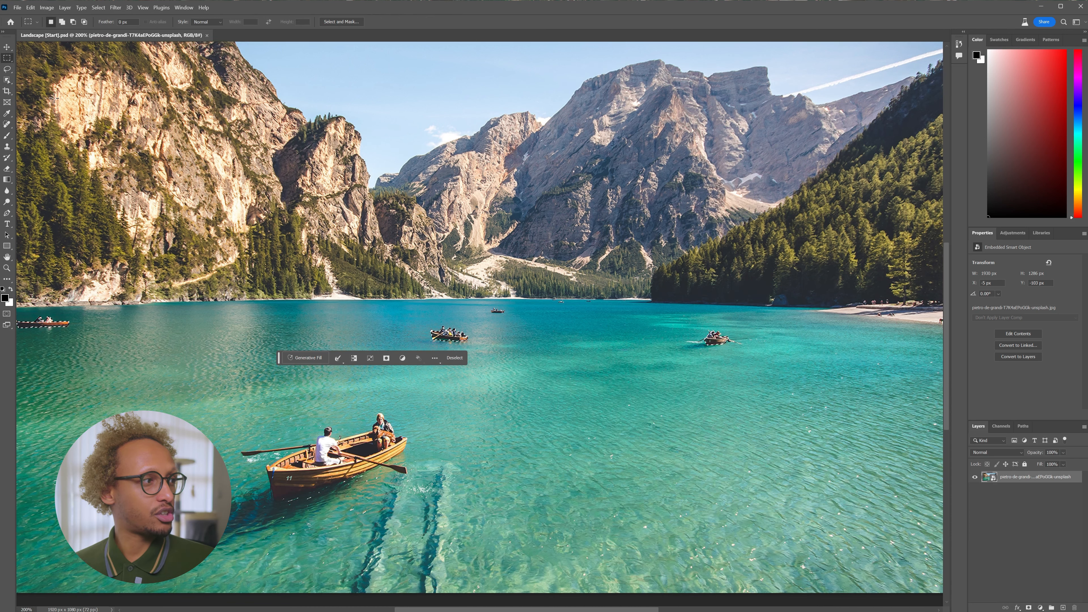
pyautogui.hscroll(-2, 767, 345)
pyautogui.hscroll(2, 771, 340)
pyautogui.scroll(8, 757, 340)
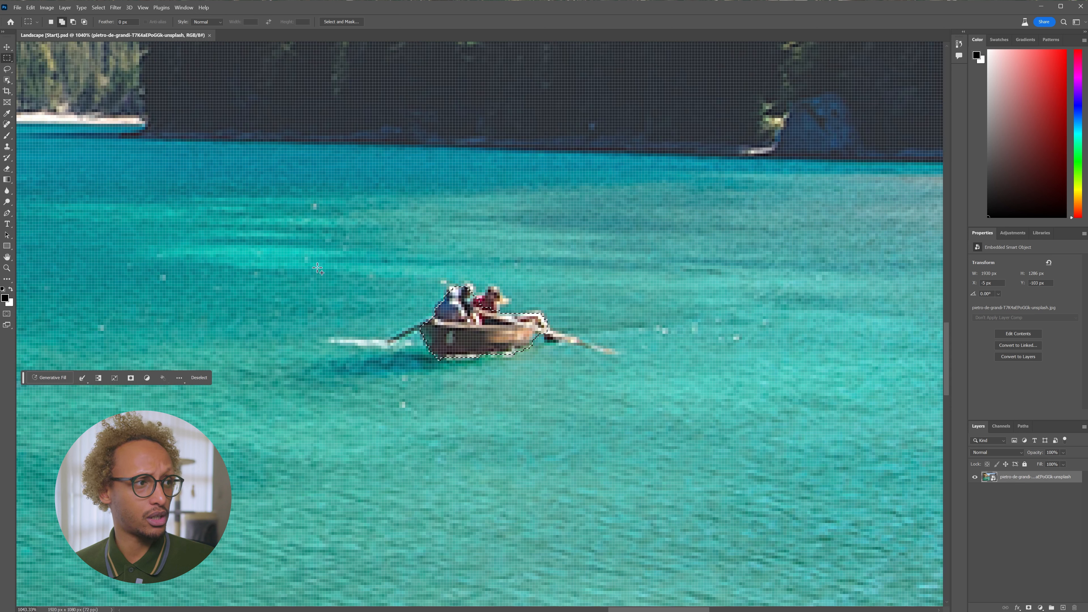
pyautogui.moveTo(290, 246); pyautogui.dragTo(653, 391)
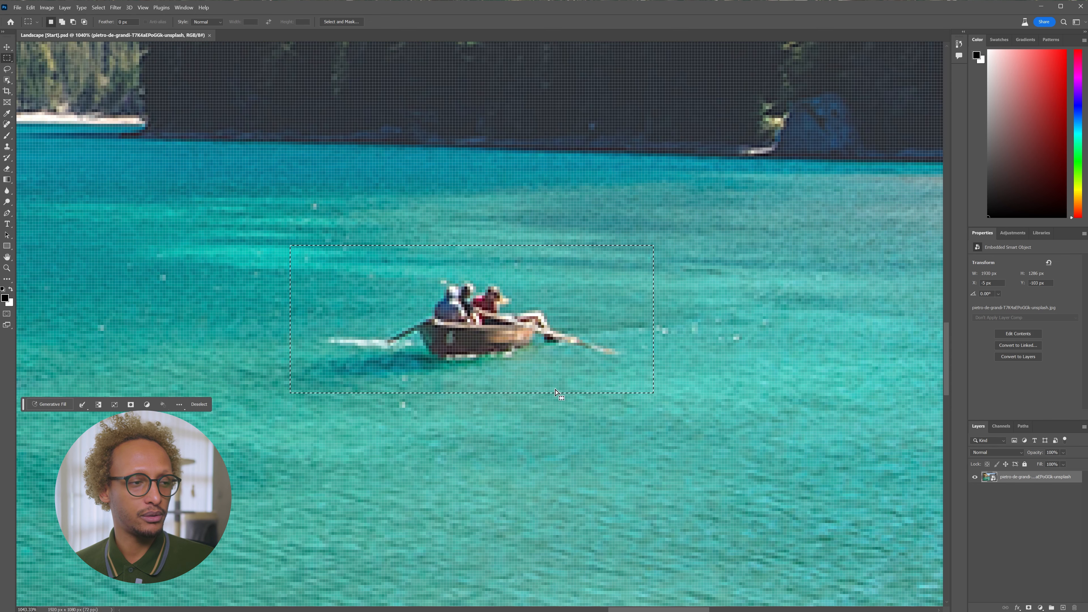
# Step: Add rectangular marquees around the small distant boat, about 36 px wide, and around the crowded boat in front of it
pyautogui.hscroll(2, 553, 390)
pyautogui.scroll(-4, 552, 390)
pyautogui.moveTo(209, 313); pyautogui.dragTo(654, 355)
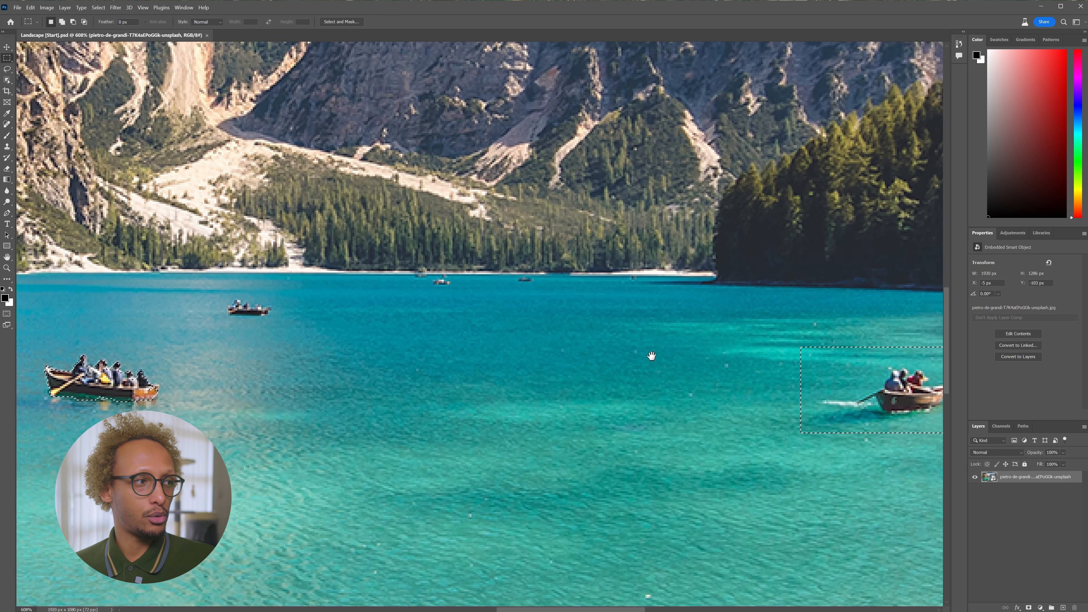
pyautogui.moveTo(295, 311); pyautogui.dragTo(404, 335)
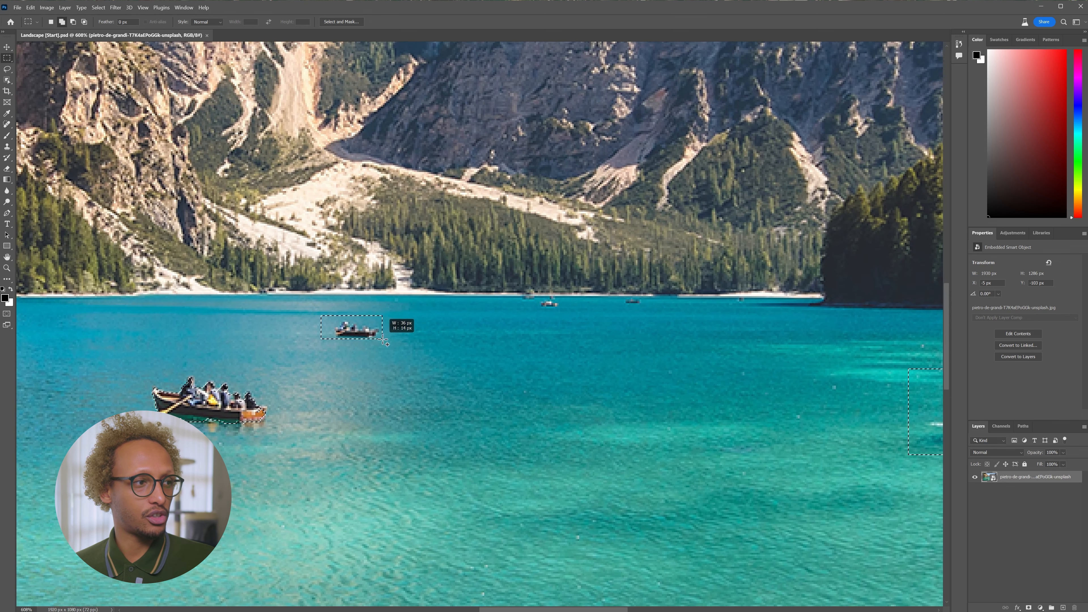
pyautogui.moveTo(388, 343); pyautogui.dragTo(387, 344)
pyautogui.moveTo(206, 389); pyautogui.dragTo(442, 374)
pyautogui.moveTo(371, 350); pyautogui.dragTo(527, 430)
# Step: Add a rectangular marquee around the far-left red-brown boat, including its reflection, to the existing selection
pyautogui.moveTo(335, 402); pyautogui.dragTo(707, 401)
pyautogui.moveTo(313, 375); pyautogui.dragTo(750, 385)
pyautogui.moveTo(108, 380); pyautogui.dragTo(456, 387)
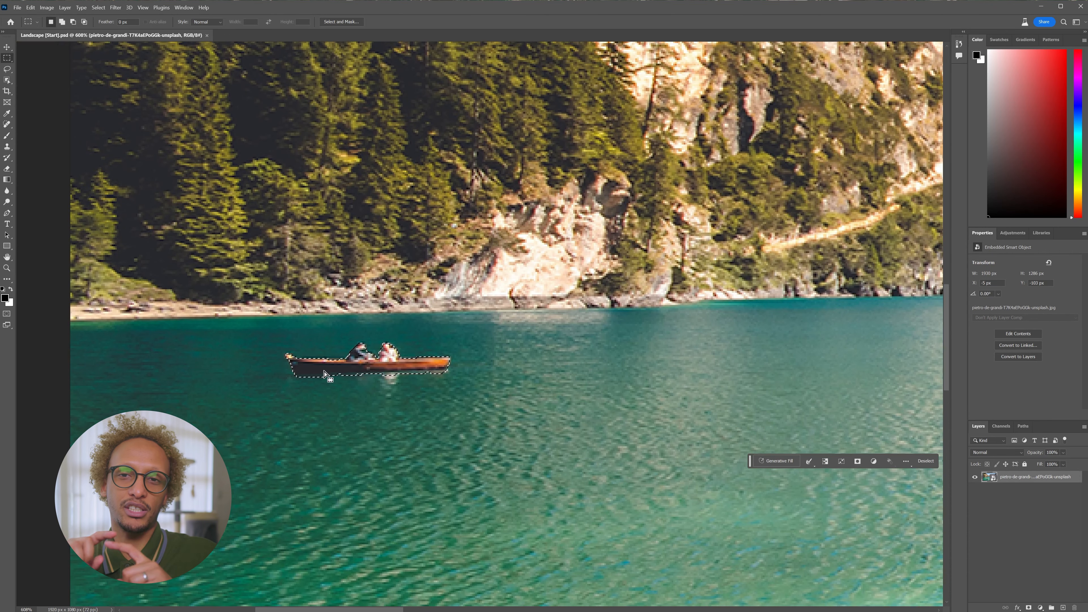
pyautogui.keyDown('shift'); pyautogui.moveTo(270, 334); pyautogui.dragTo(477, 401); pyautogui.keyUp('shift')
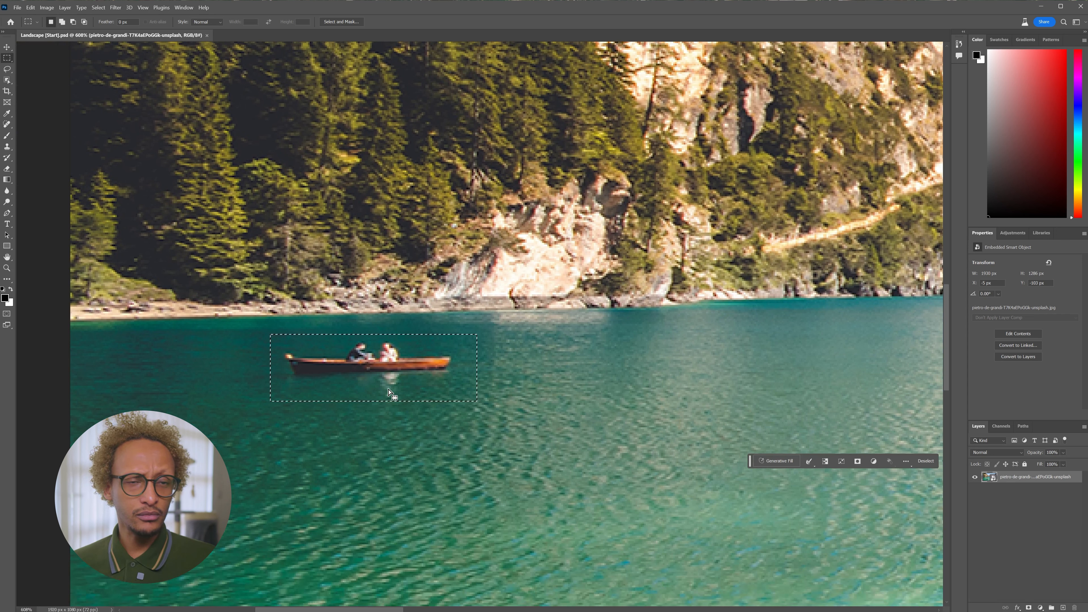
# Step: Run Generative Fill on the selected boat areas with the prompt "remove boats"
pyautogui.moveTo(750, 465); pyautogui.dragTo(500, 355)
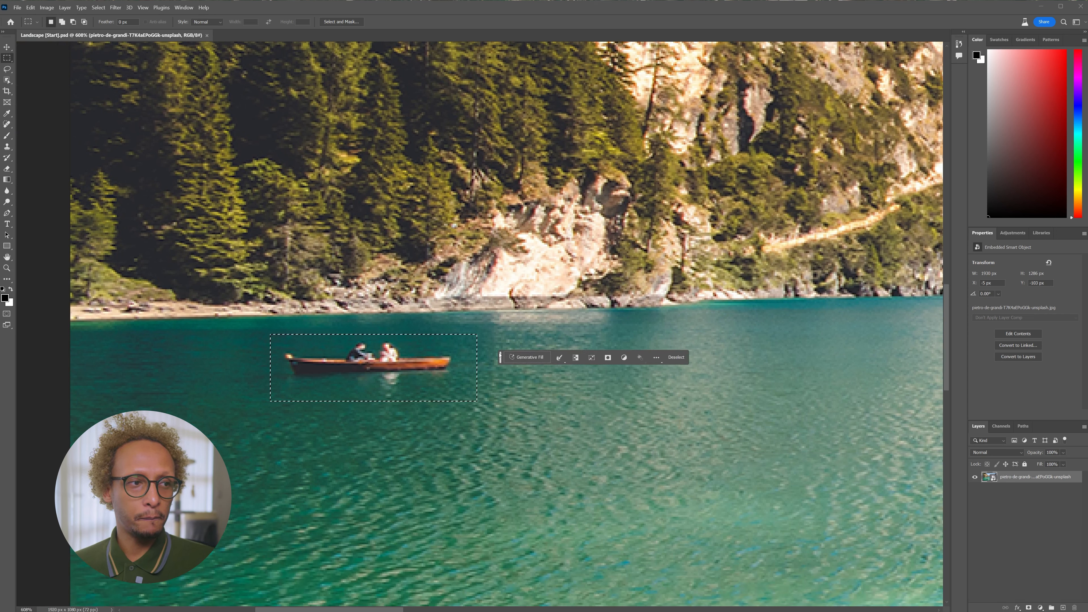
pyautogui.click(525, 357)
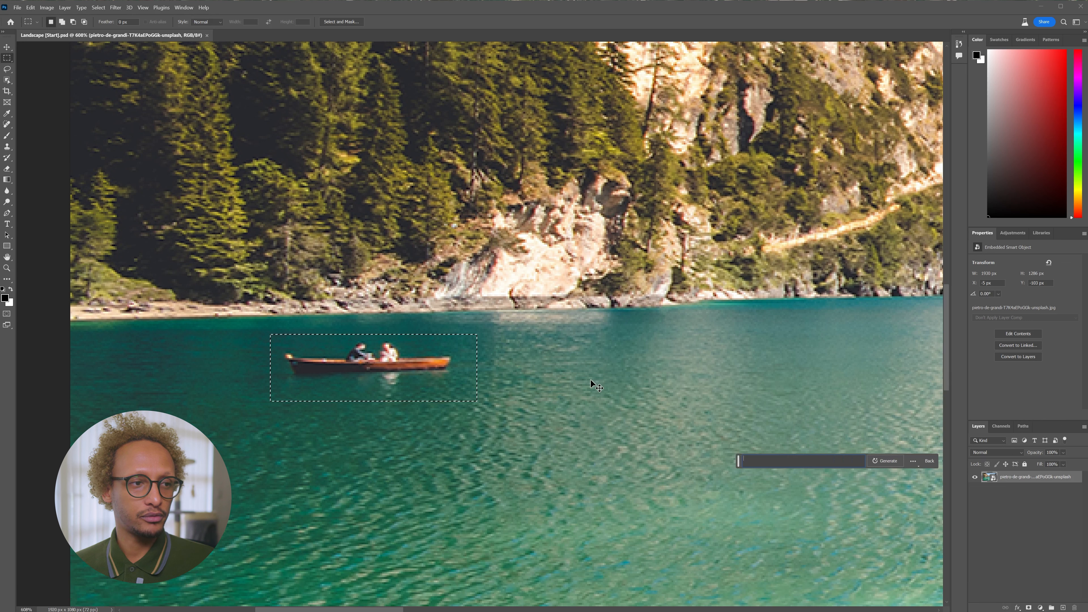
pyautogui.moveTo(738, 463); pyautogui.dragTo(541, 358)
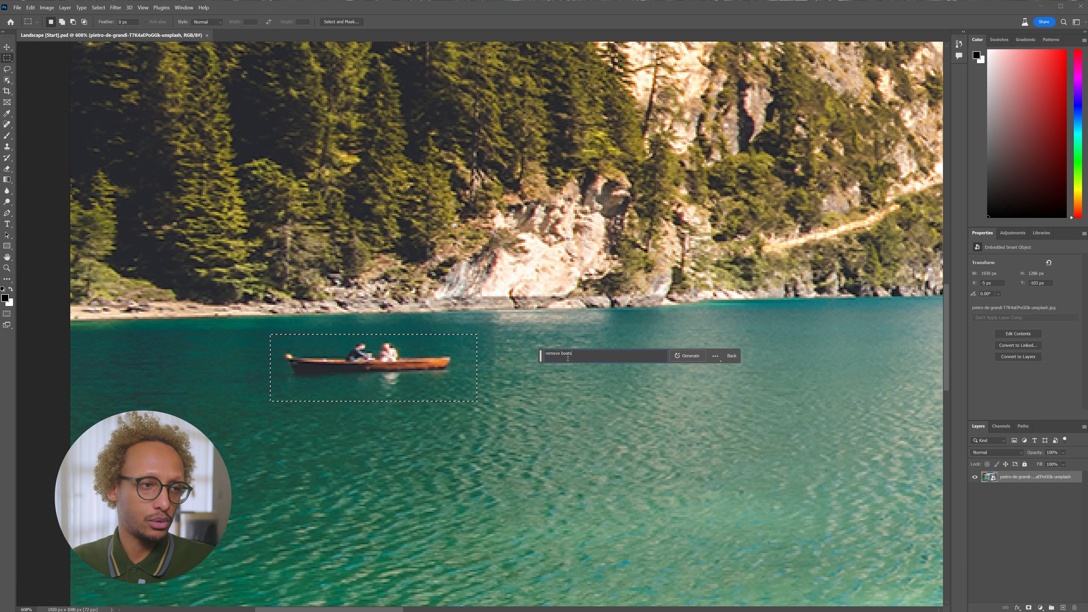
pyautogui.click(686, 356)
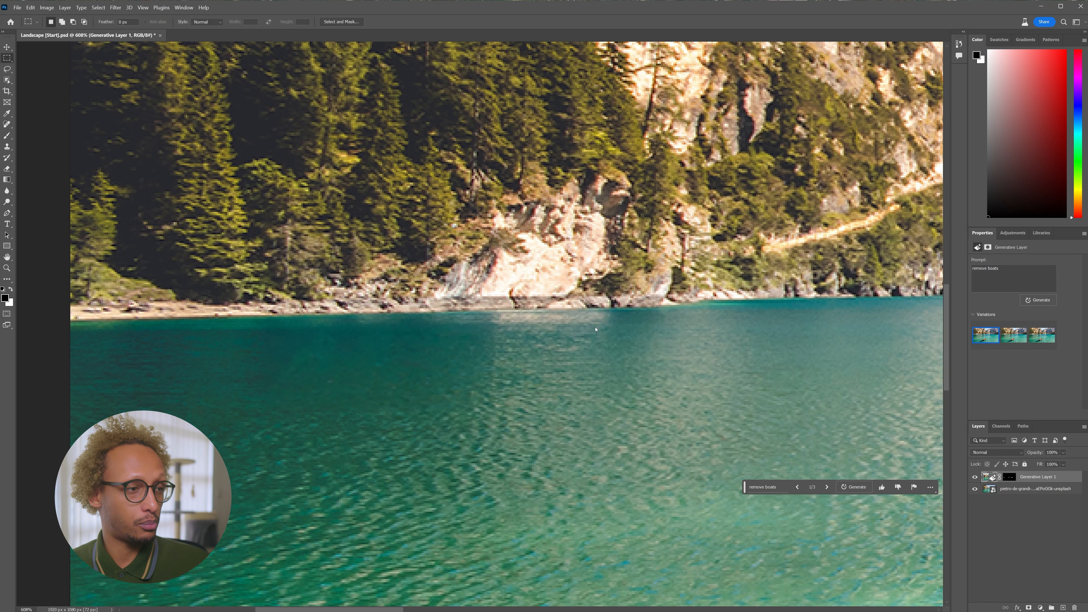
# Step: Compare the three generated boat-removal variations across the lake and settle on the first one
pyautogui.scroll(-5, 534, 356)
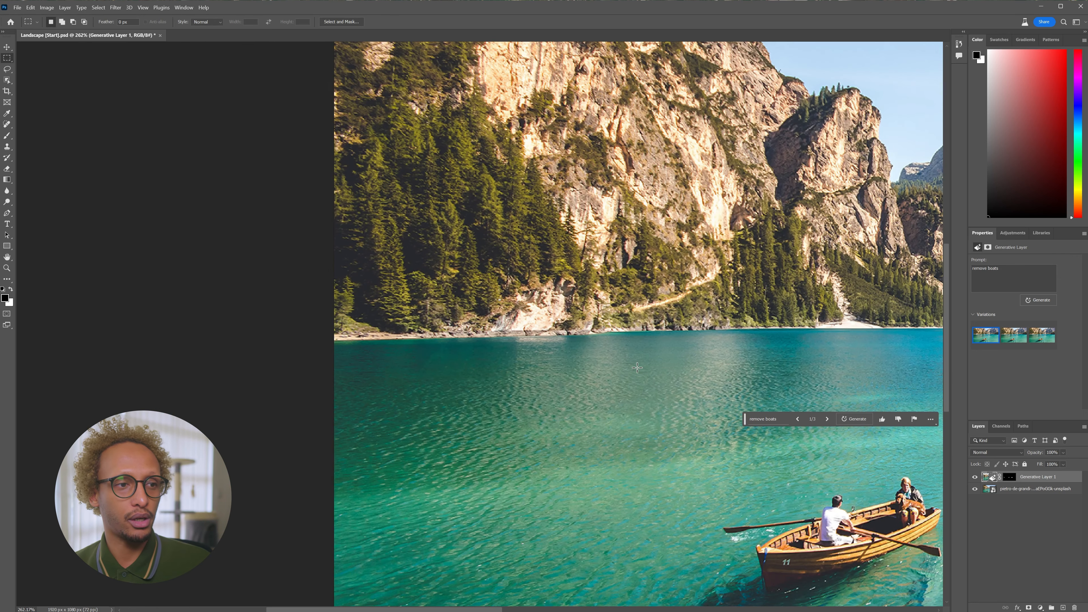
pyautogui.moveTo(767, 355); pyautogui.dragTo(388, 335)
pyautogui.moveTo(599, 358); pyautogui.dragTo(450, 353)
pyautogui.moveTo(700, 374)
pyautogui.mouseDown()
pyautogui.moveTo(444, 369)
pyautogui.moveTo(692, 359)
pyautogui.mouseUp()
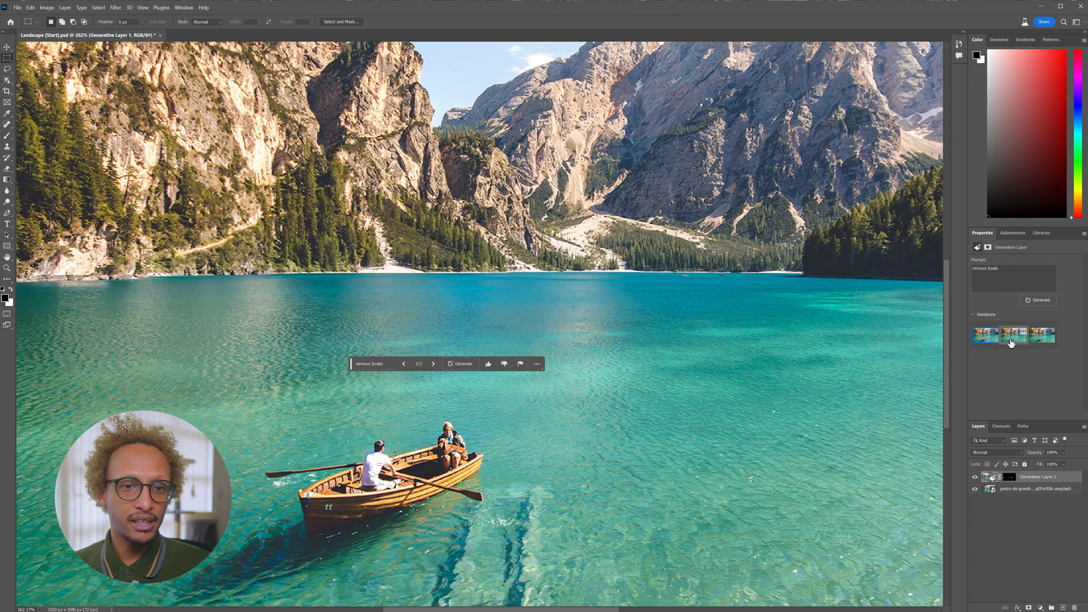
pyautogui.click(1011, 342)
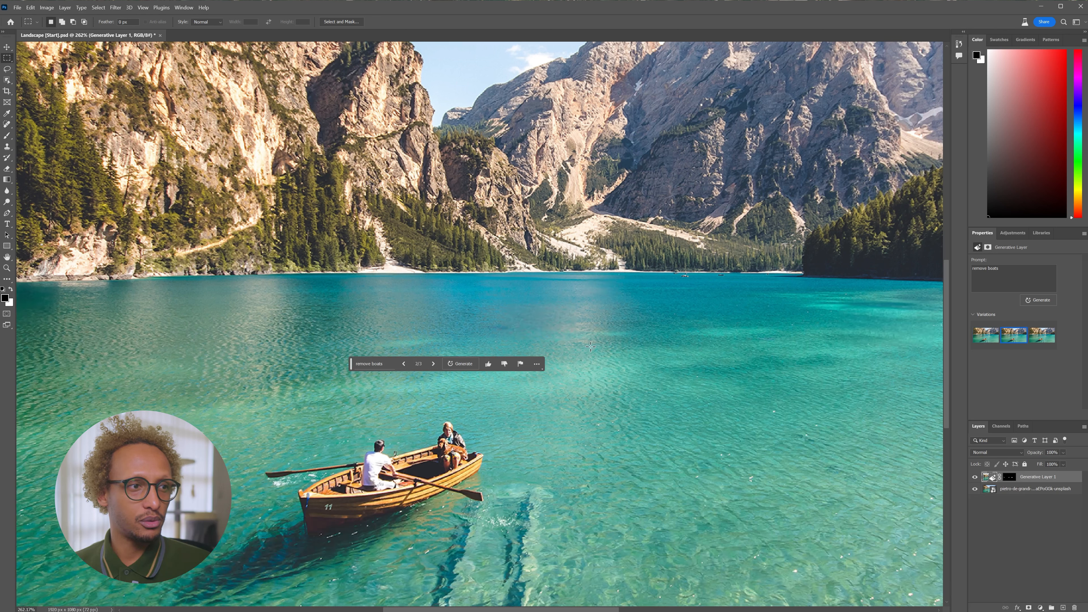
pyautogui.click(1041, 340)
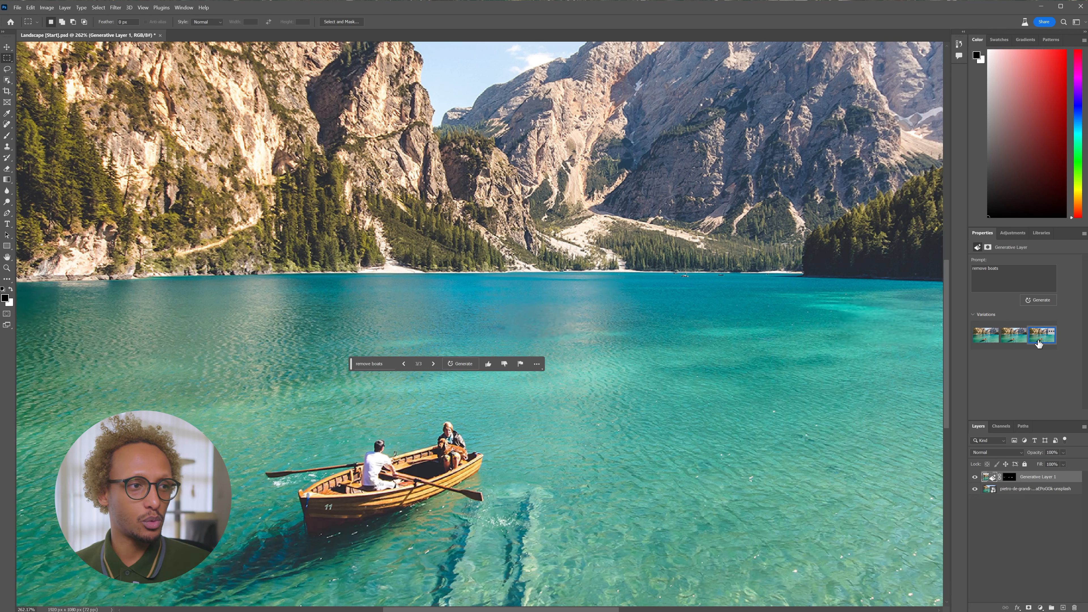
pyautogui.click(986, 342)
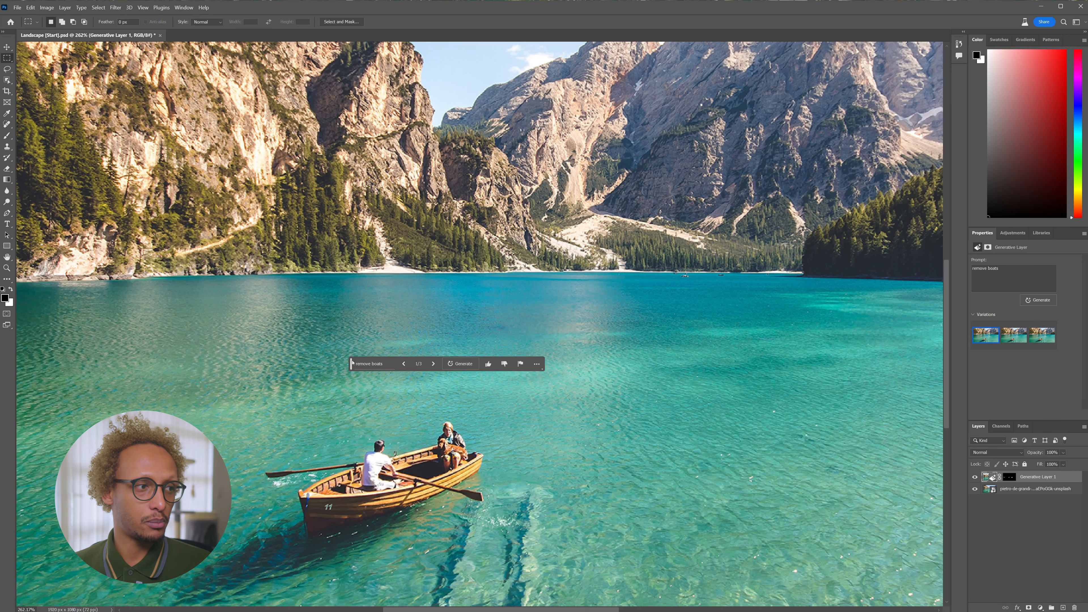
# Step: Select the dark figure at the water's edge on the right-hand beach with a small rectangular marquee
pyautogui.moveTo(351, 364); pyautogui.dragTo(894, 387)
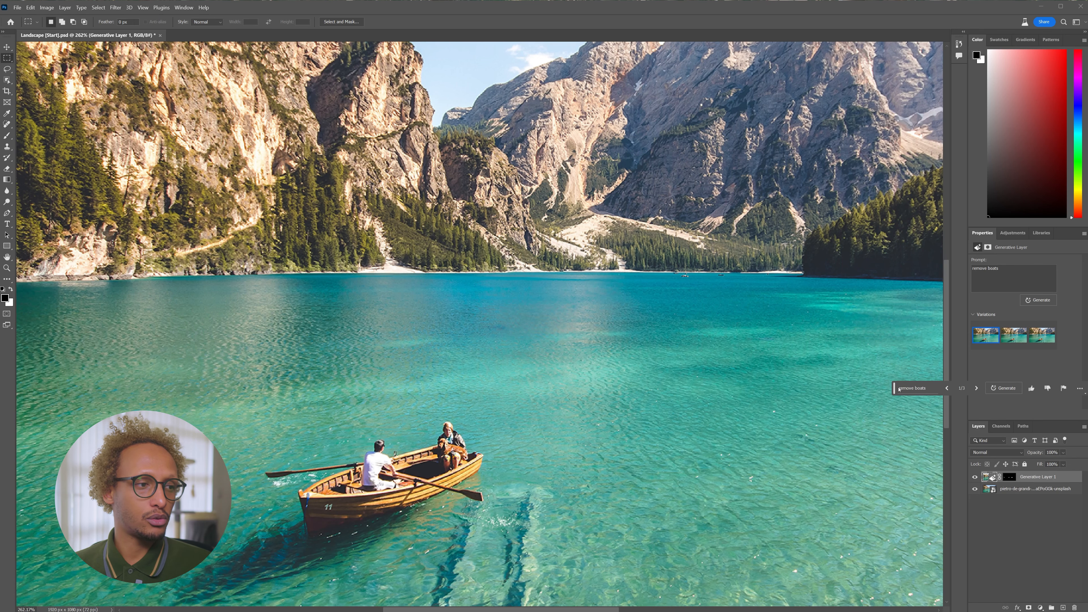
pyautogui.scroll(-2, 537, 381)
pyautogui.scroll(-2, 538, 381)
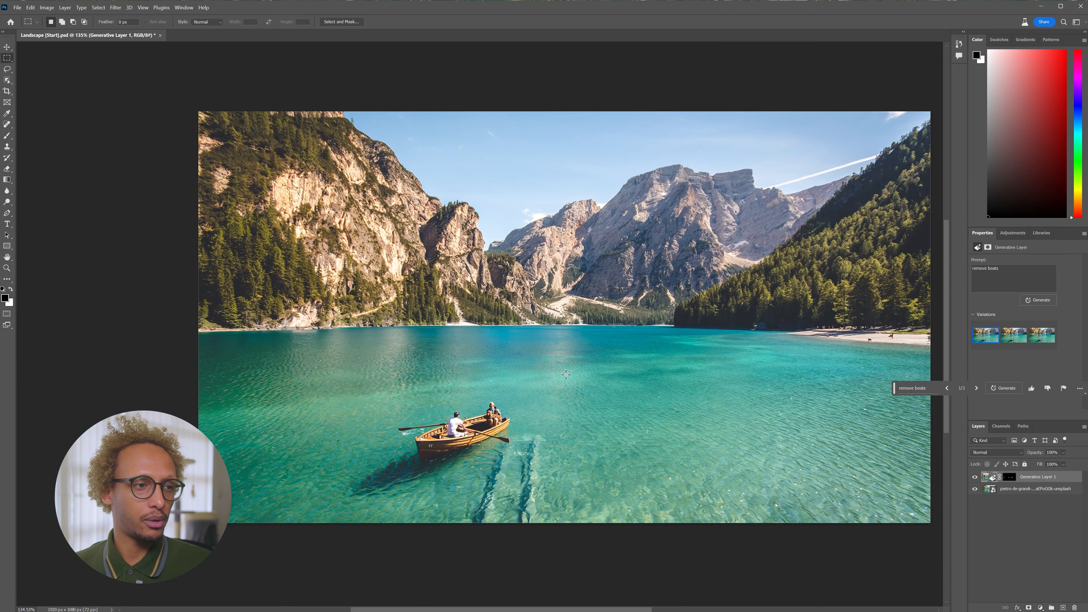
pyautogui.hscroll(5, 545, 377)
pyautogui.scroll(10, 550, 364)
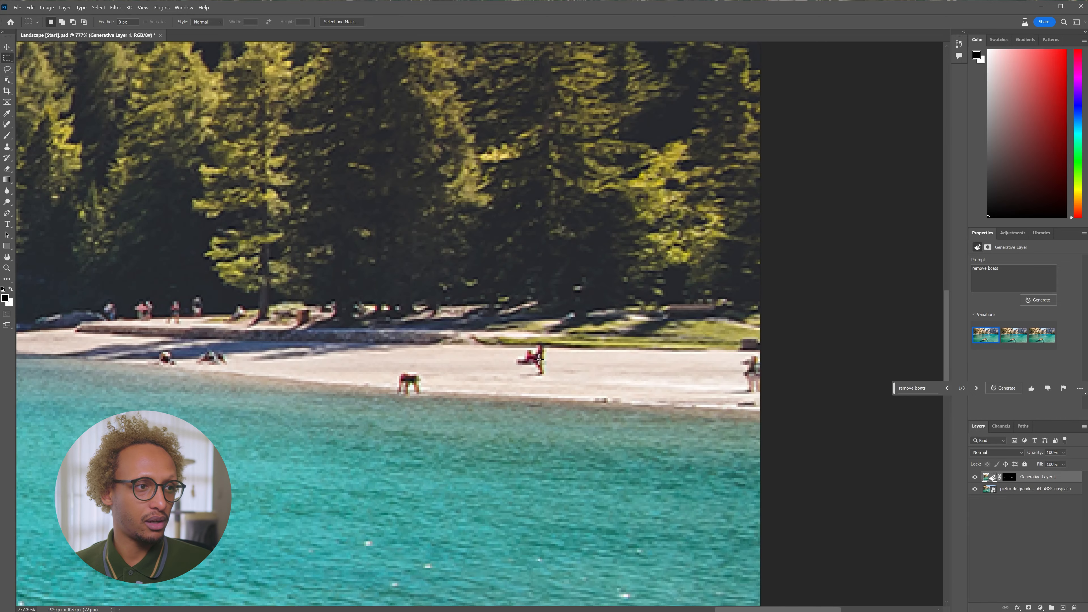
pyautogui.moveTo(390, 366); pyautogui.dragTo(427, 402)
# Step: Run Generative Fill on the selected beach figure with the prompt "remove person"
pyautogui.click(344, 414)
pyautogui.write('rem')
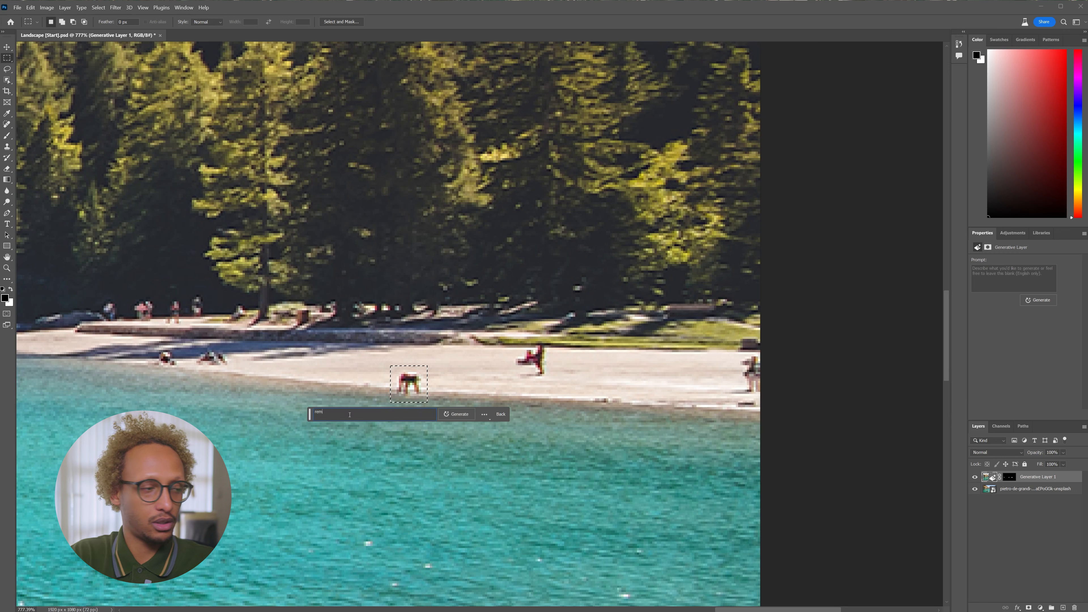
pyautogui.write('ove person')
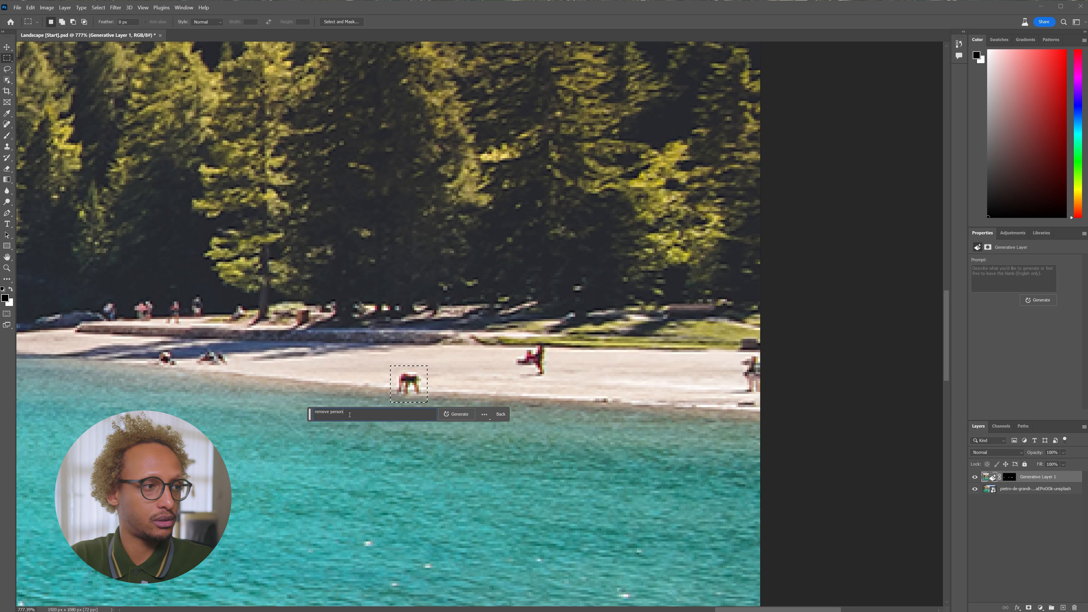
pyautogui.press('Return')
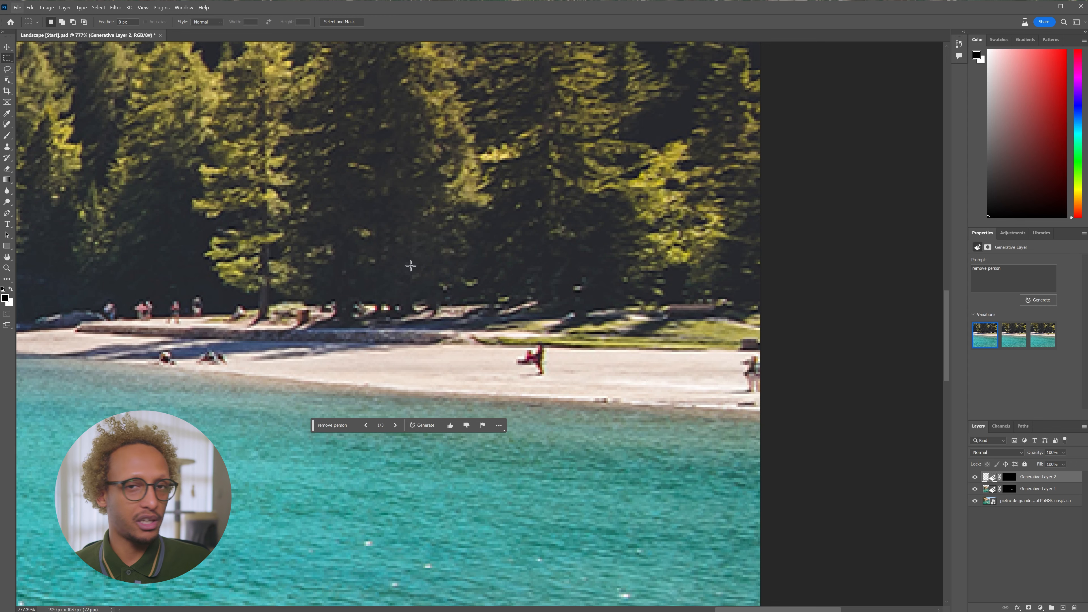
# Step: Check the whole landscape image and save the document
pyautogui.scroll(-6, 495, 306)
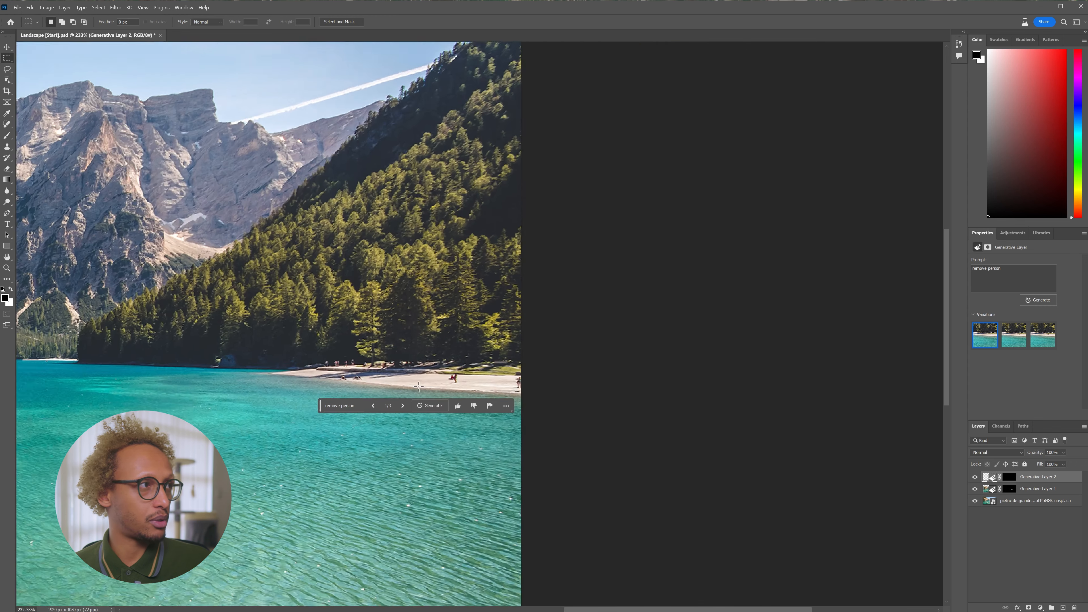
pyautogui.scroll(-4, 417, 386)
pyautogui.moveTo(345, 389); pyautogui.dragTo(562, 370)
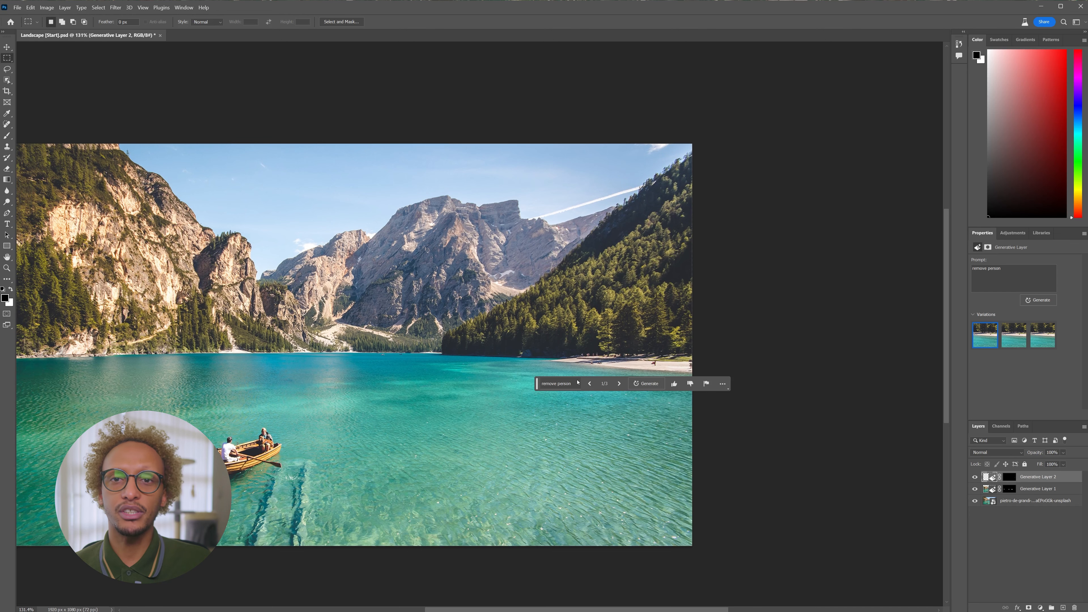
pyautogui.moveTo(348, 333); pyautogui.dragTo(480, 317)
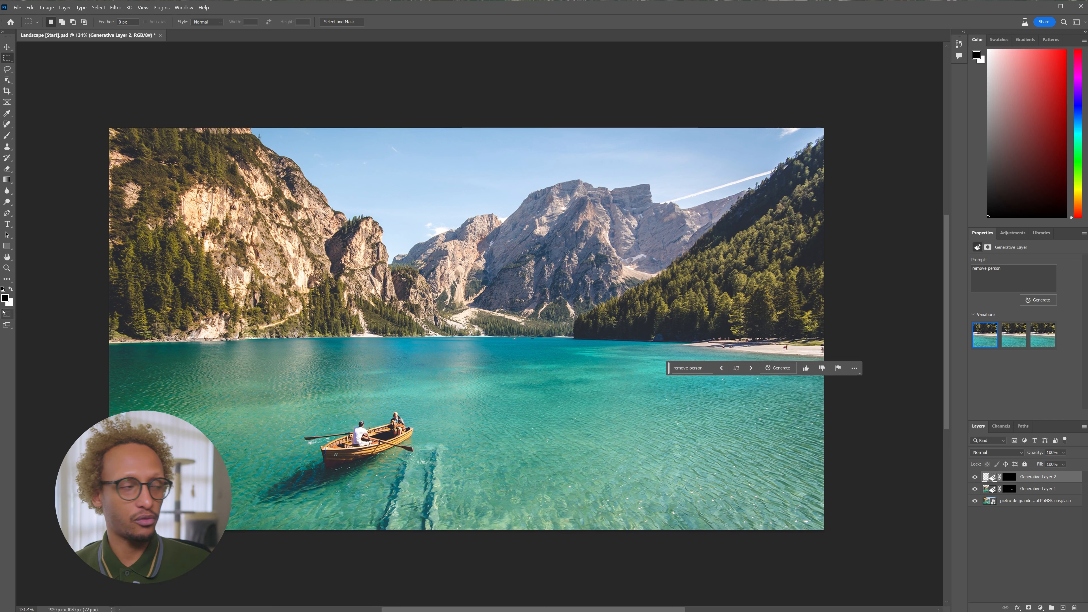
pyautogui.hotkey('ctrl', 's')
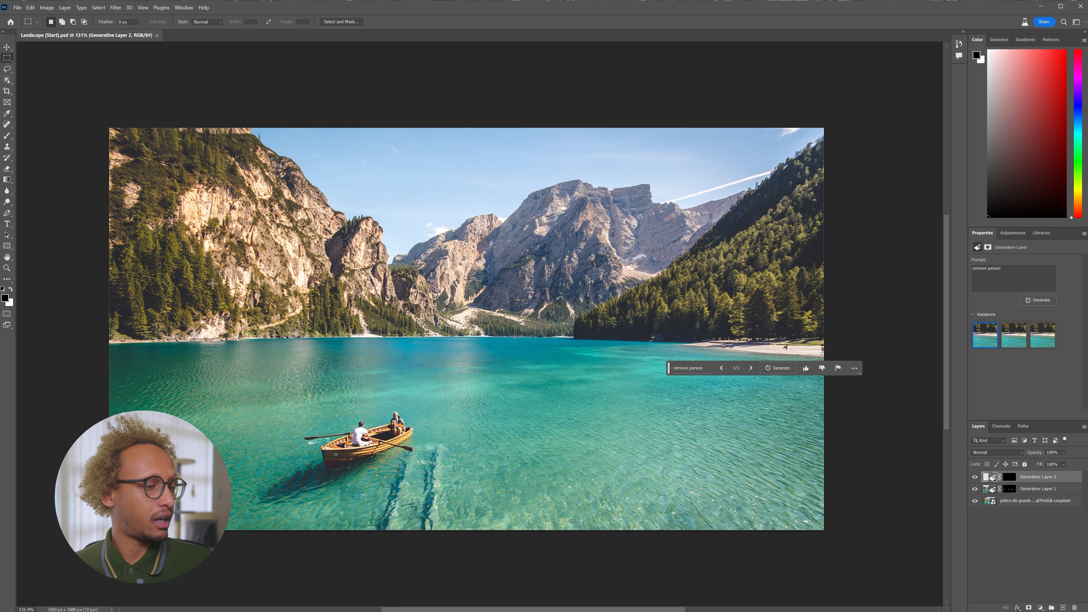
# Step: Open Portrait [Start].psd from the Lesson 5 folder in File Explorer
pyautogui.hotkey('alt', 'Tab')
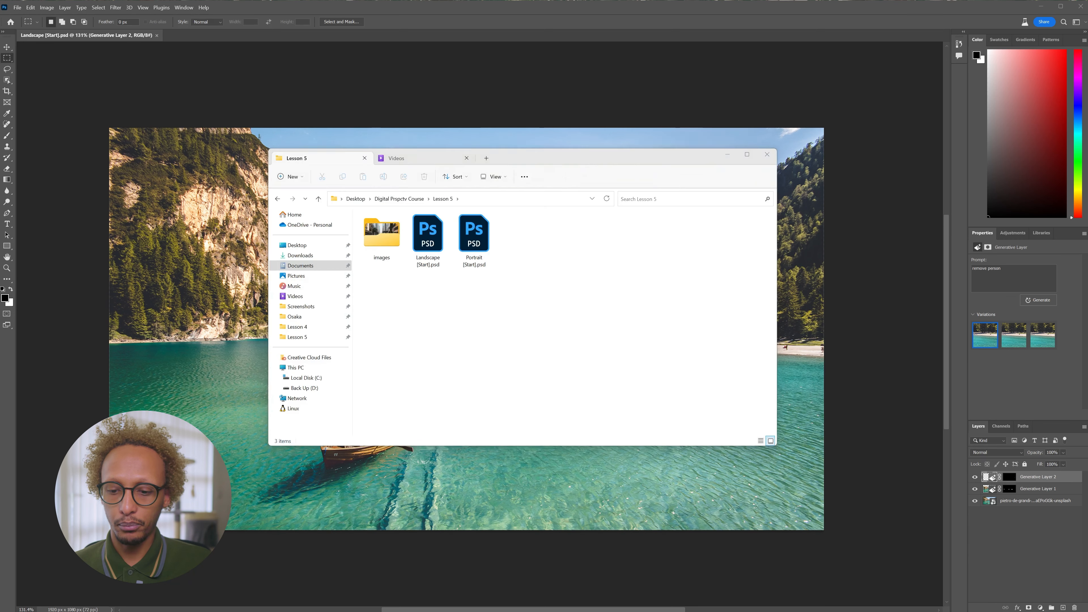
pyautogui.click(482, 235)
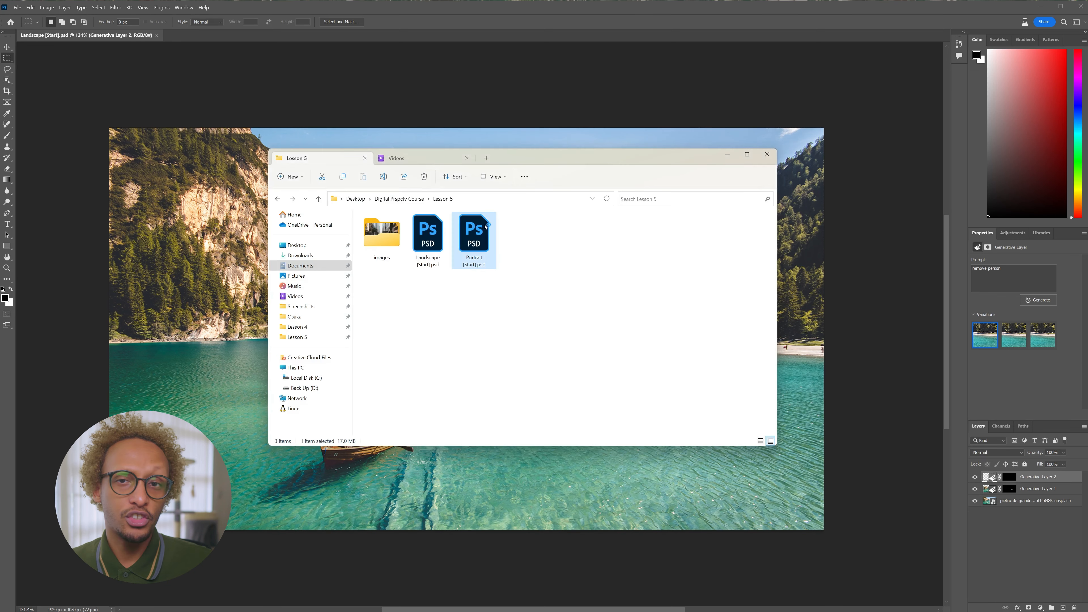
pyautogui.doubleClick(485, 227)
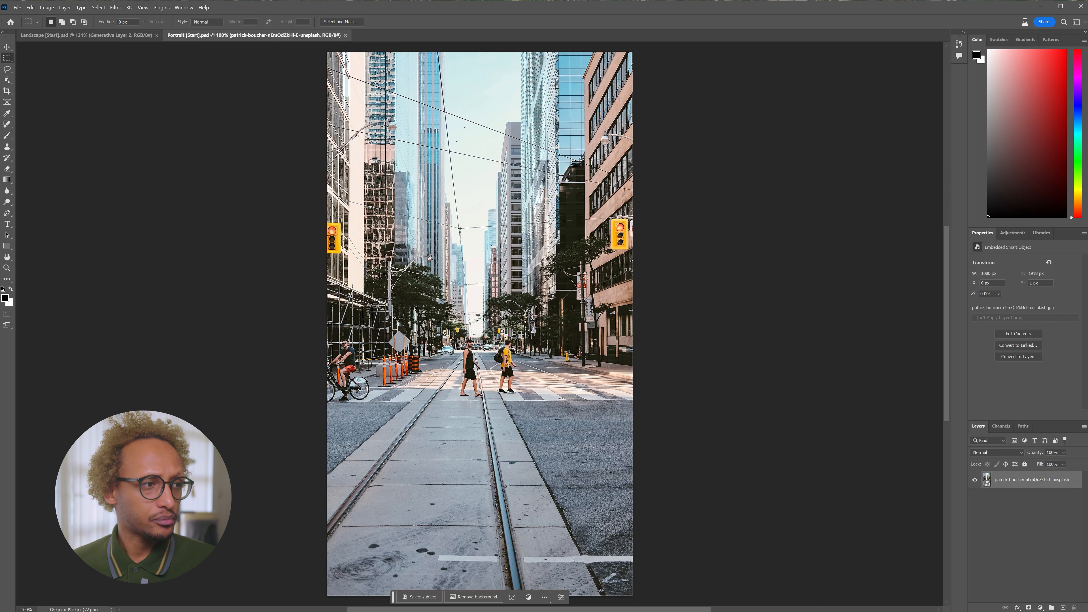
pyautogui.press('z')
pyautogui.click(516, 352)
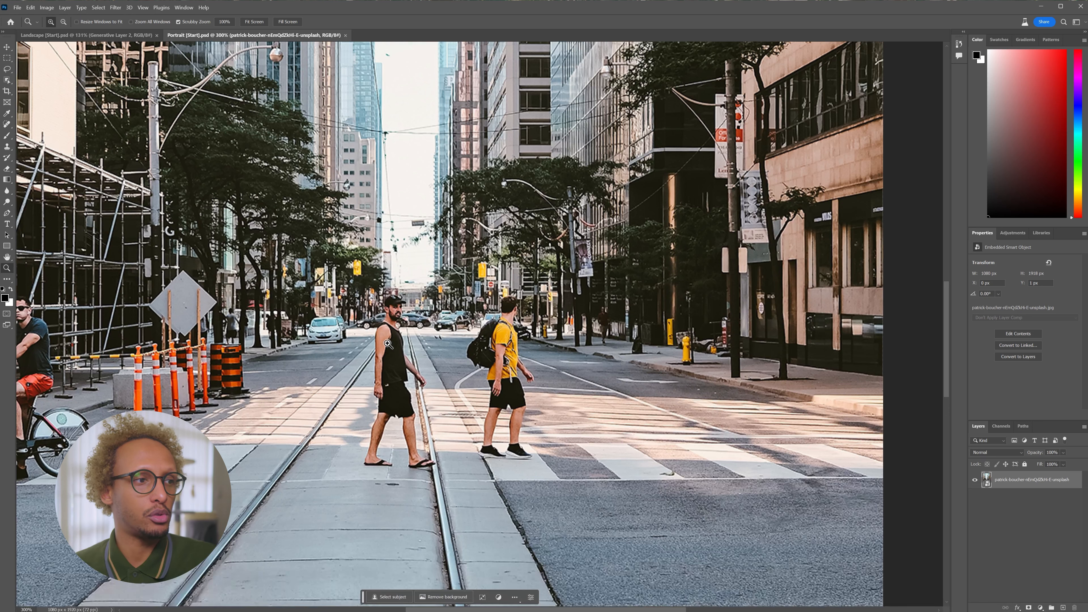
# Step: Zoom in on the two pedestrians in the street and activate the Rectangular Marquee tool
pyautogui.click(509, 380)
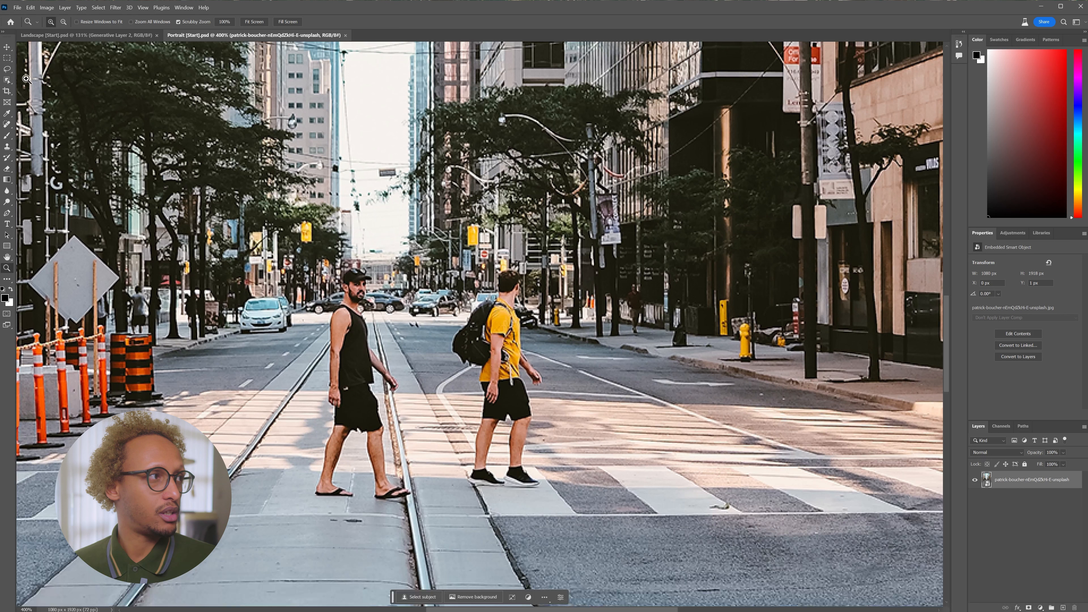
pyautogui.click(7, 57)
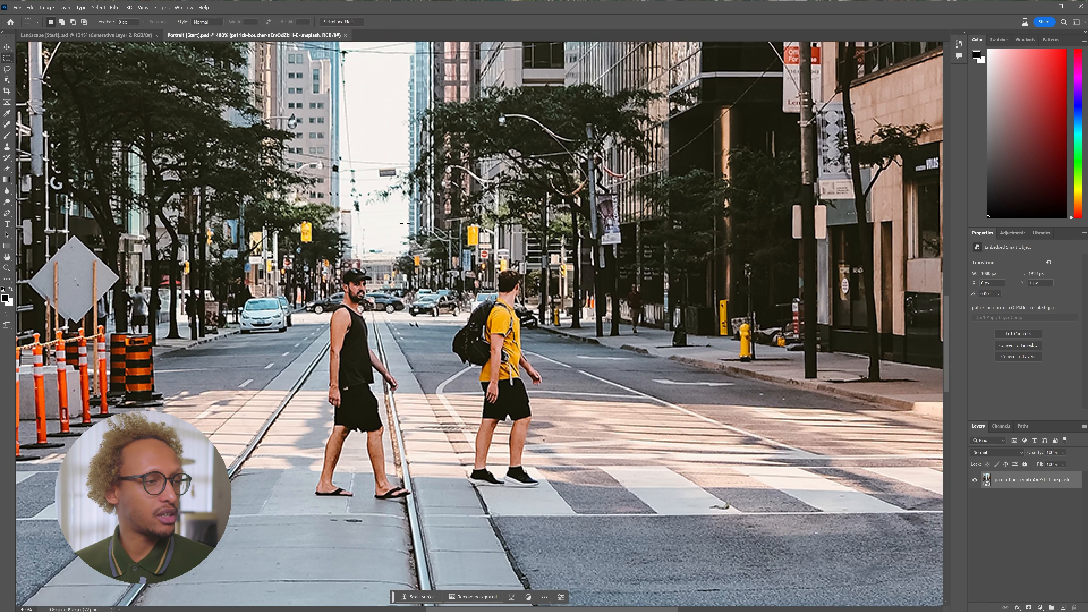
# Step: Try to remove the pedestrian in the yellow shirt with a rectangular selection and the Generative Fill prompt "remove person"
pyautogui.moveTo(454, 267); pyautogui.dragTo(522, 398)
pyautogui.rightClick(517, 398)
pyautogui.click(435, 274)
pyautogui.moveTo(448, 262); pyautogui.dragTo(552, 497)
pyautogui.click(433, 509)
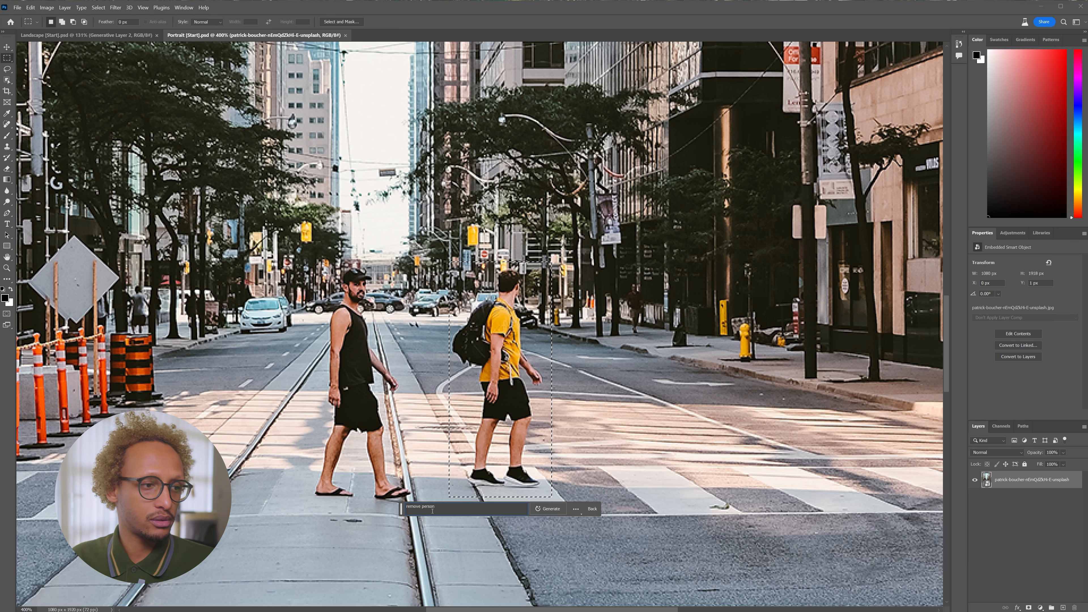
pyautogui.click(551, 508)
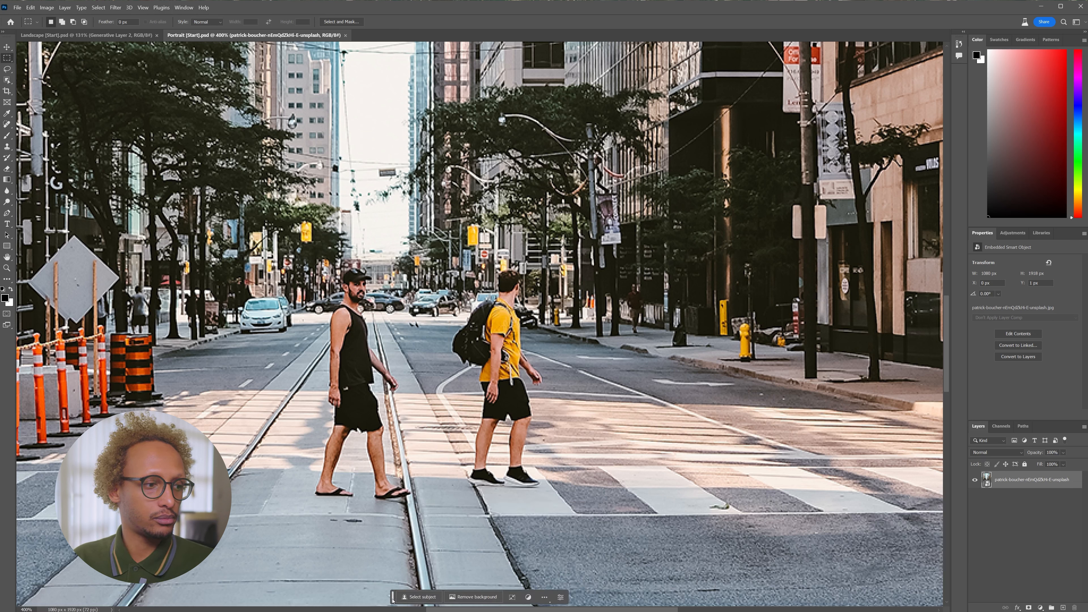
# Step: Select the yellow-shirted pedestrian from head to shoes with a rectangular marquee and run Generative Fill with "remove person"
pyautogui.moveTo(400, 475); pyautogui.dragTo(405, 436)
pyautogui.moveTo(445, 264); pyautogui.dragTo(554, 472)
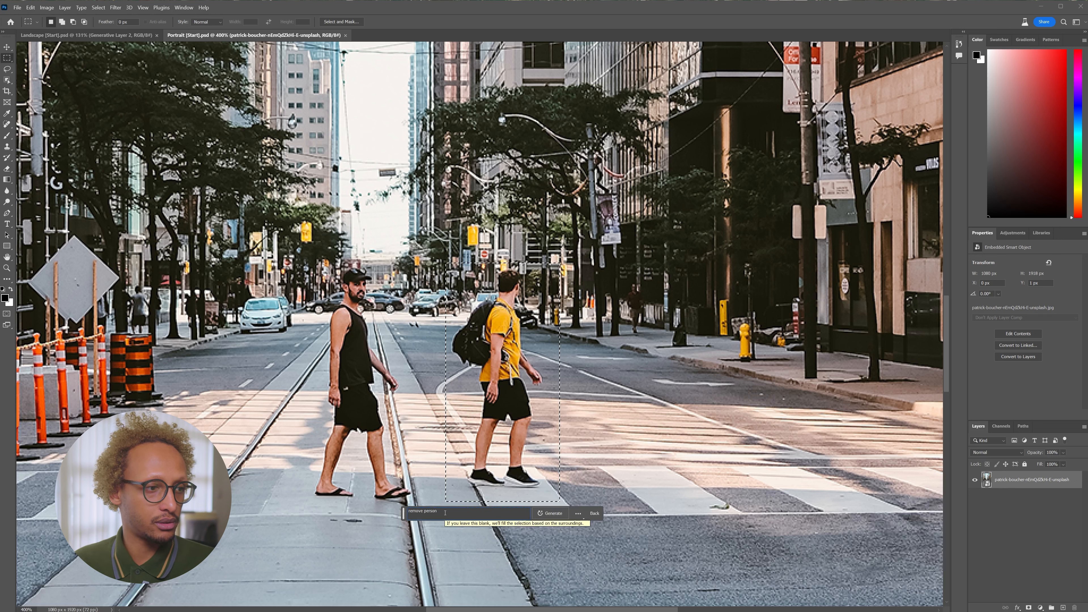
pyautogui.click(552, 513)
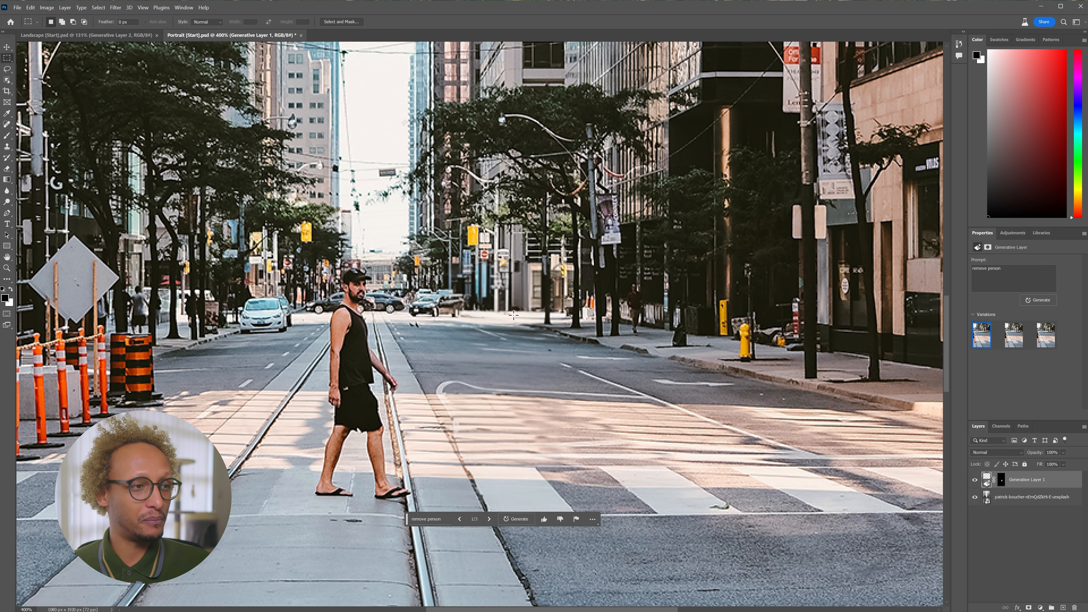
# Step: Select the cyclist and his bicycle with a rectangular marquee and run Generative Fill with the prompt "remove person"
pyautogui.scroll(-6, 513, 315)
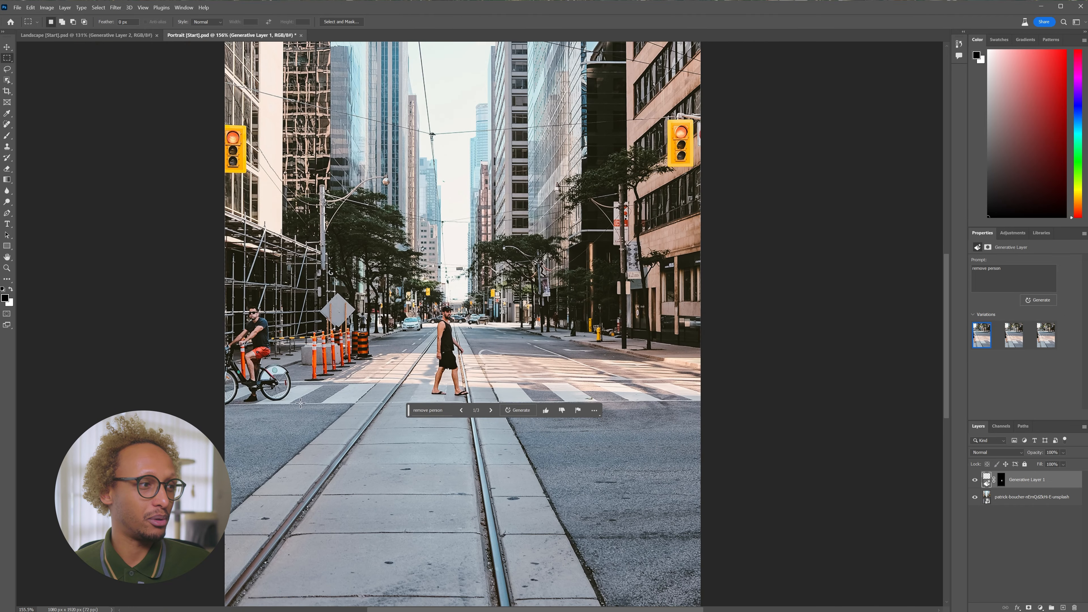
pyautogui.scroll(3, 516, 337)
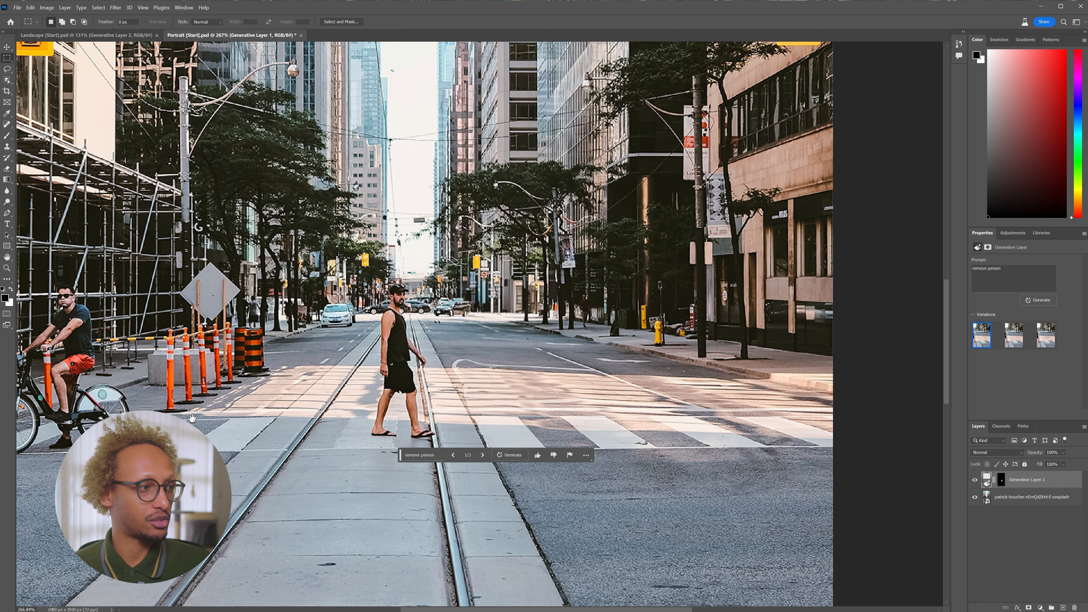
pyautogui.moveTo(49, 350); pyautogui.dragTo(315, 319)
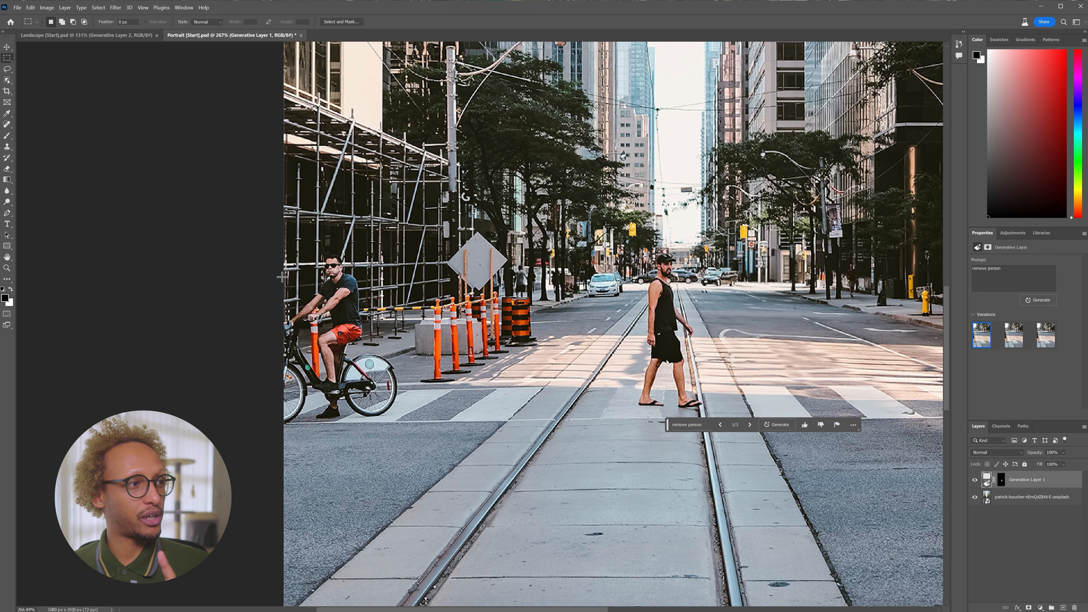
pyautogui.moveTo(273, 255); pyautogui.dragTo(405, 428)
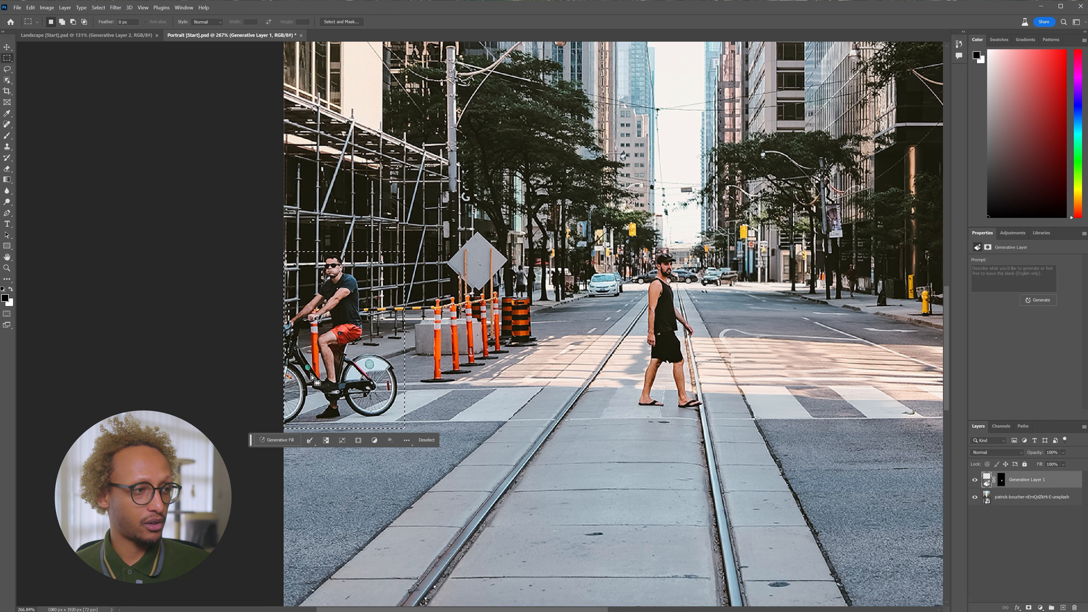
pyautogui.click(274, 440)
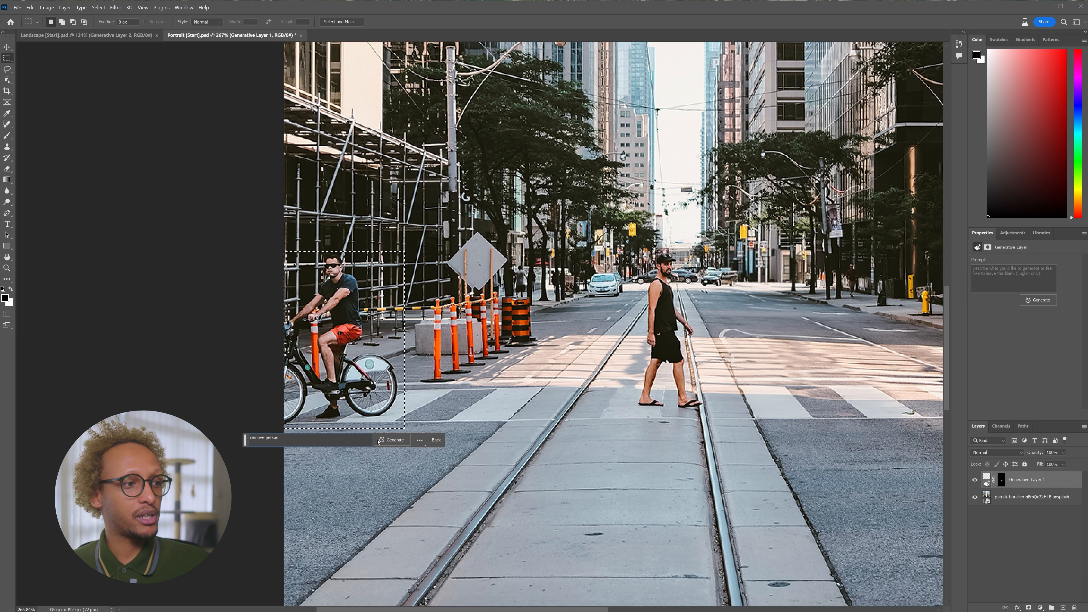
pyautogui.click(380, 440)
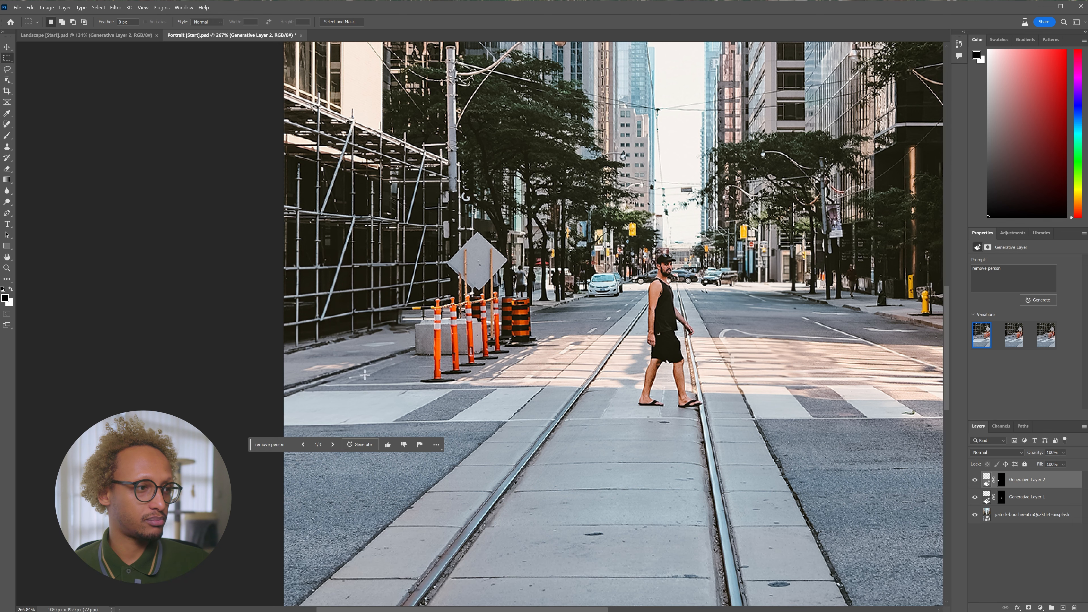
# Step: Outline the dark gap between the white crosswalk stripes in front of the orange posts with the Polygonal Lasso, including some white on both sides
pyautogui.moveTo(604, 363); pyautogui.dragTo(495, 352)
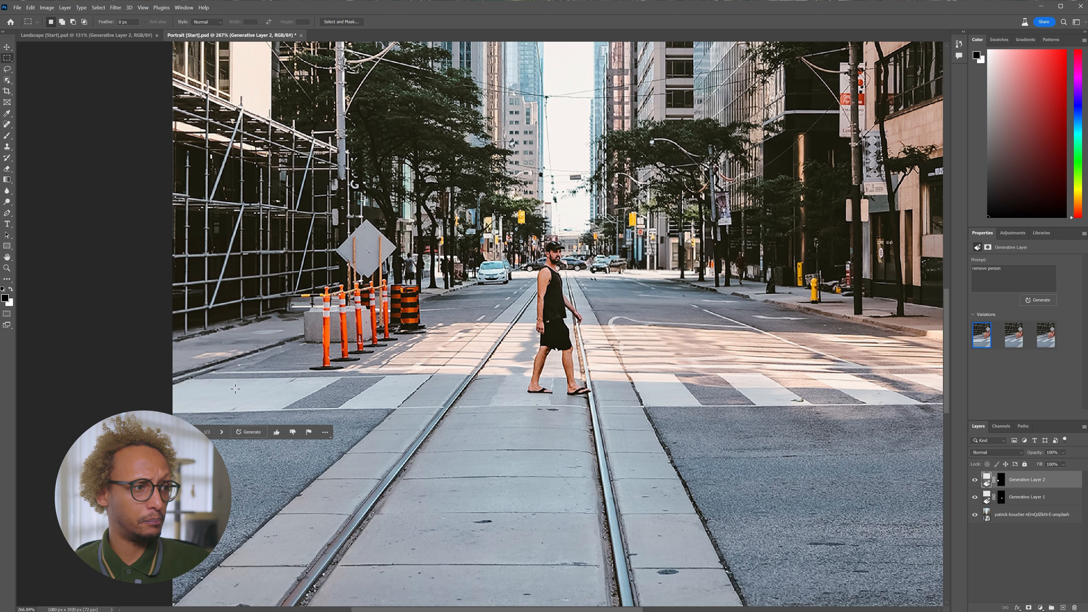
pyautogui.moveTo(6, 70); pyautogui.dragTo(42, 77)
pyautogui.scroll(3, 289, 389)
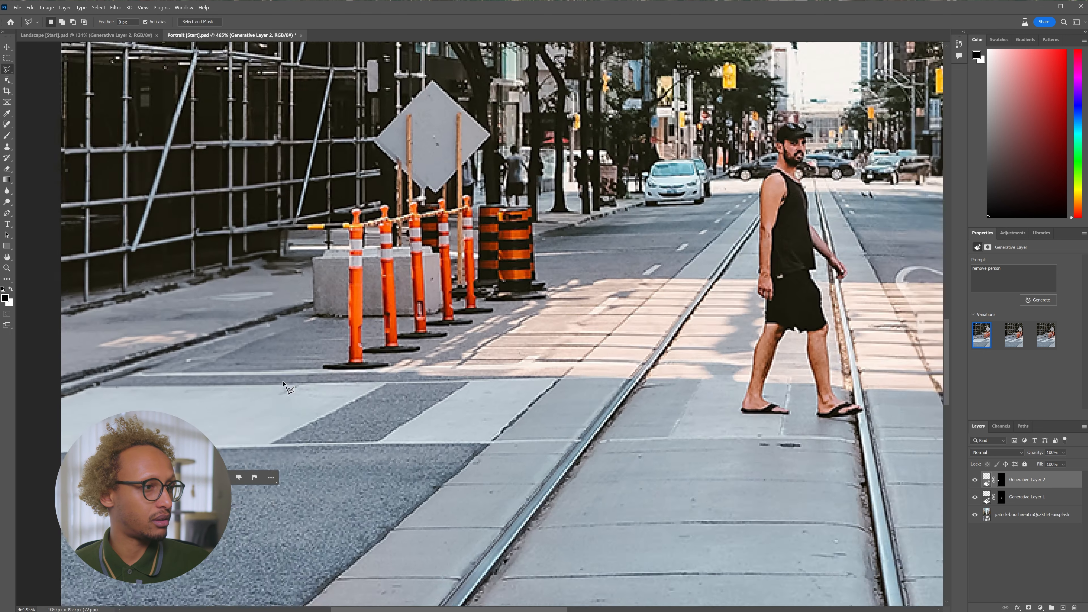
pyautogui.scroll(3, 290, 389)
pyautogui.click(421, 367)
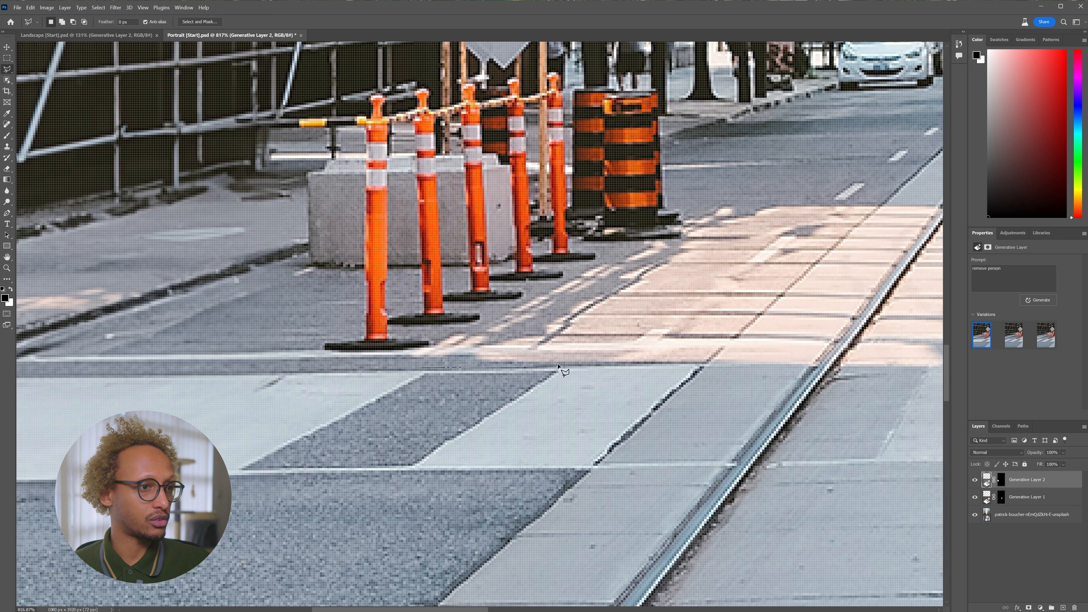
pyautogui.click(570, 367)
pyautogui.click(420, 480)
pyautogui.click(201, 478)
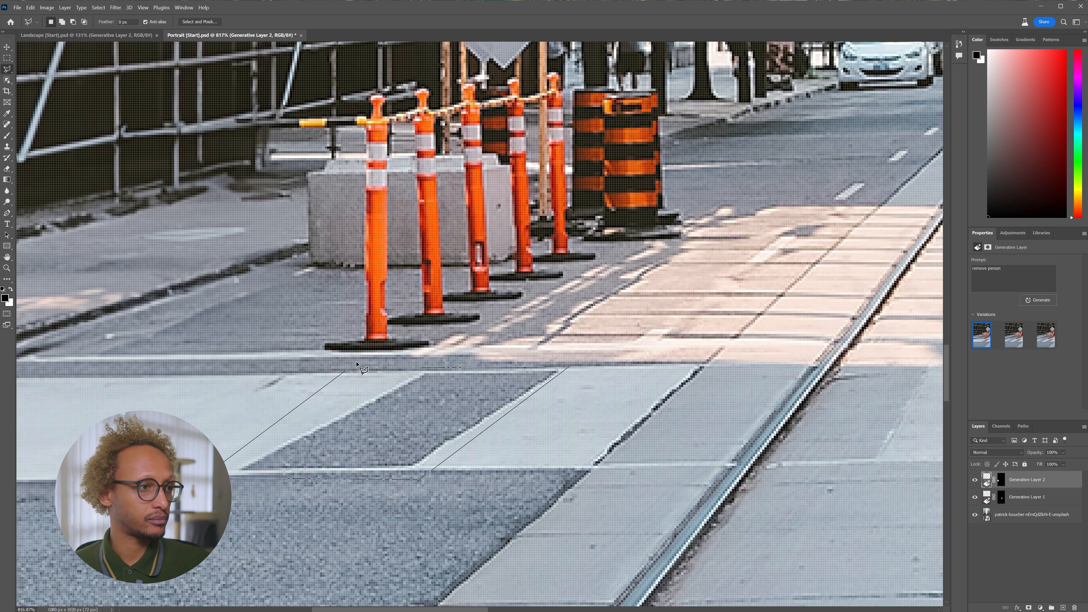
pyautogui.click(414, 365)
# Step: Copy the selected crosswalk section from the original photo layer to a new layer and place it above both generative layers
pyautogui.click(1000, 514)
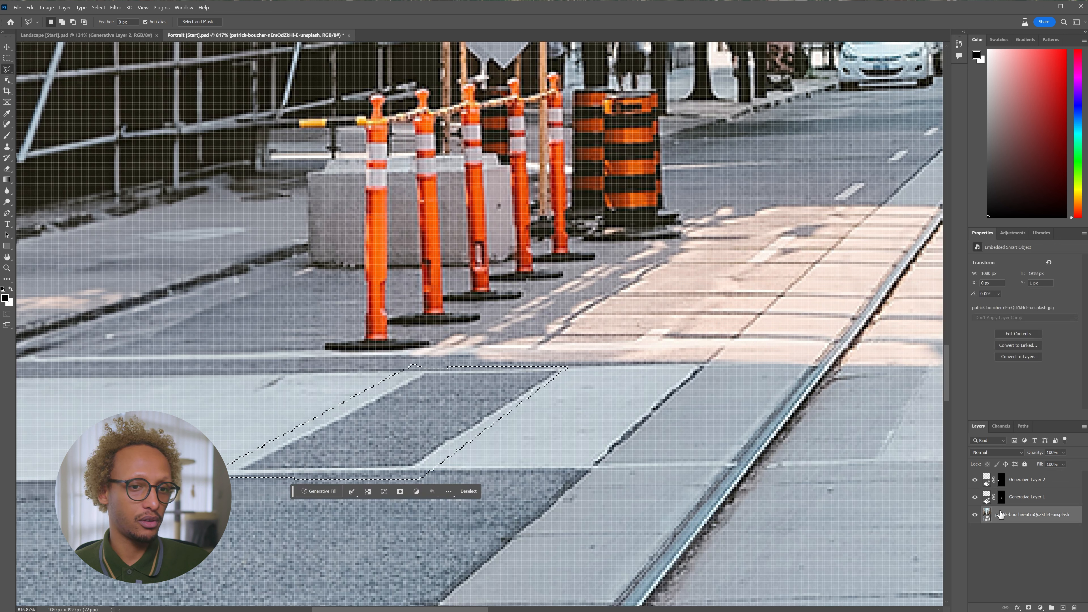
pyautogui.hotkey('ctrl', 'j')
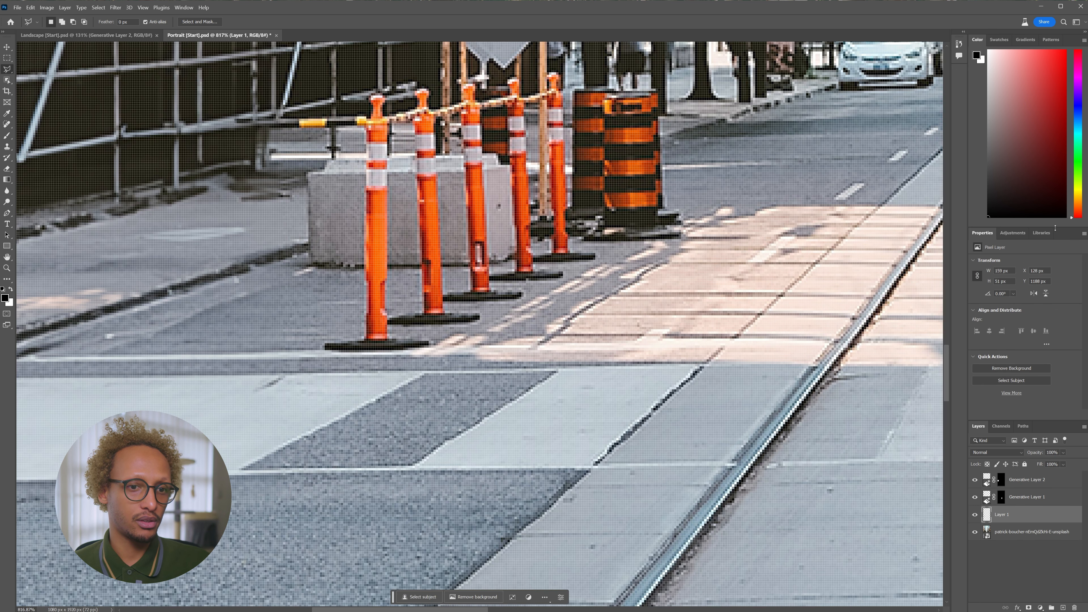
pyautogui.moveTo(1020, 514); pyautogui.dragTo(1022, 473)
# Step: Move the copied crosswalk patch over the overly wide white stripe near the photo's left edge, in line with the crosswalk
pyautogui.press('v')
pyautogui.moveTo(409, 429); pyautogui.dragTo(657, 421)
pyautogui.moveTo(647, 416); pyautogui.dragTo(337, 431)
pyautogui.scroll(-7, 546, 458)
pyautogui.moveTo(714, 474); pyautogui.dragTo(532, 455)
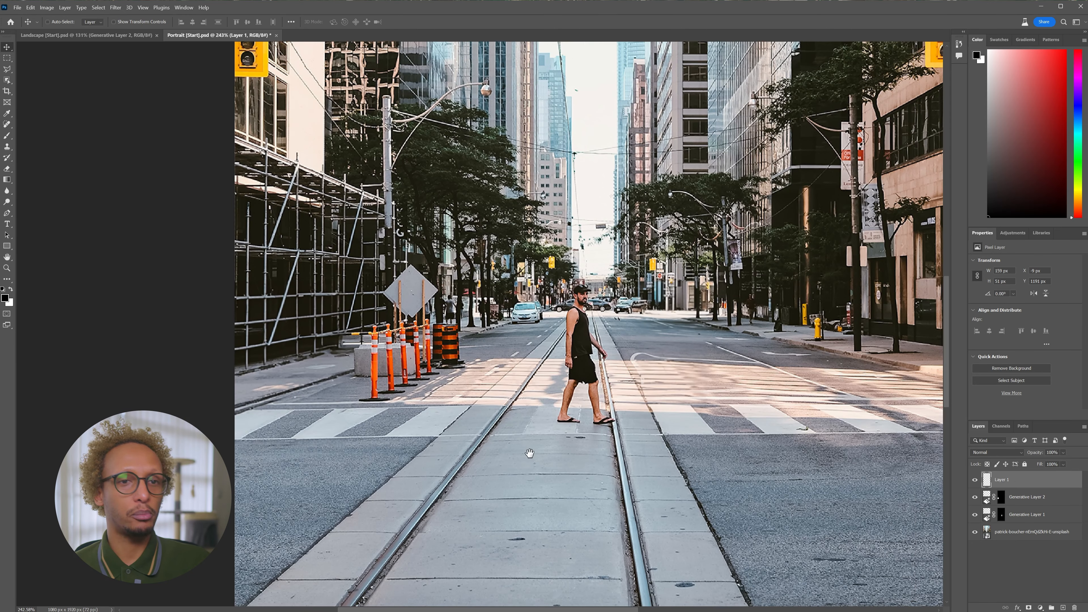